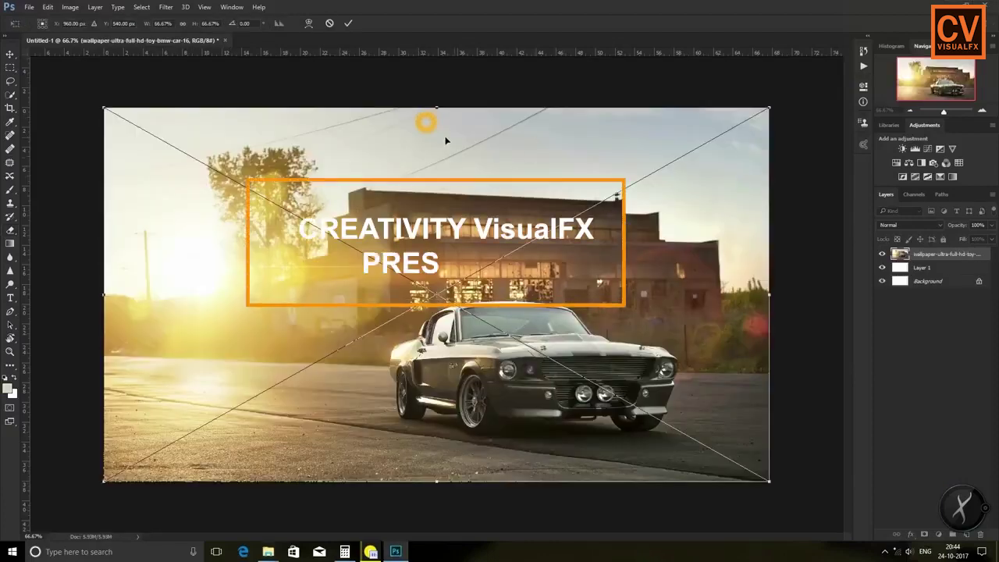
Place the car photo and add a Color Lookup adjustment layer using the NightFromDay.CUBE 3D LUT
{"action": "left_click", "coordinate": [348, 22]}
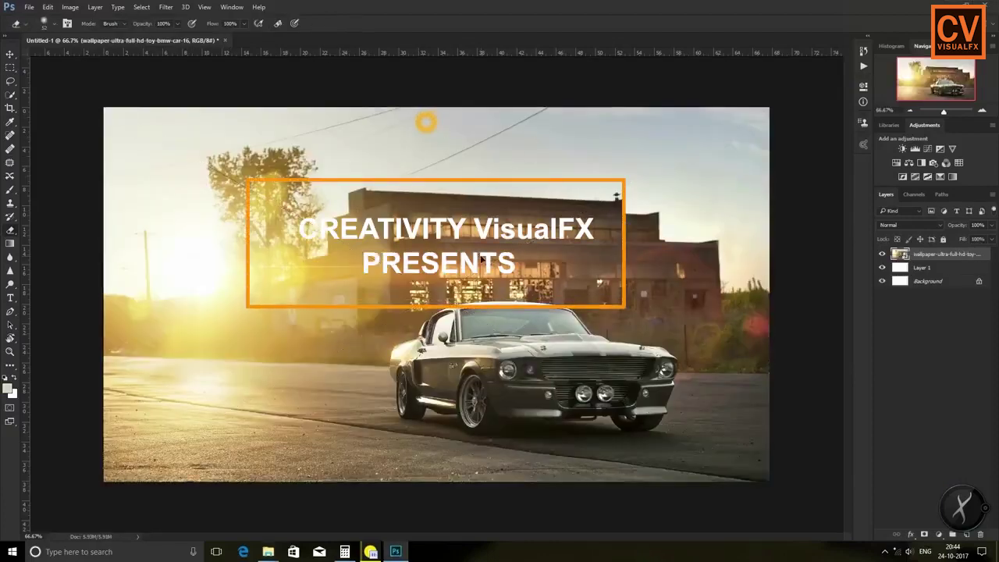
{"action": "left_click", "coordinate": [959, 163]}
{"action": "left_click", "coordinate": [836, 117]}
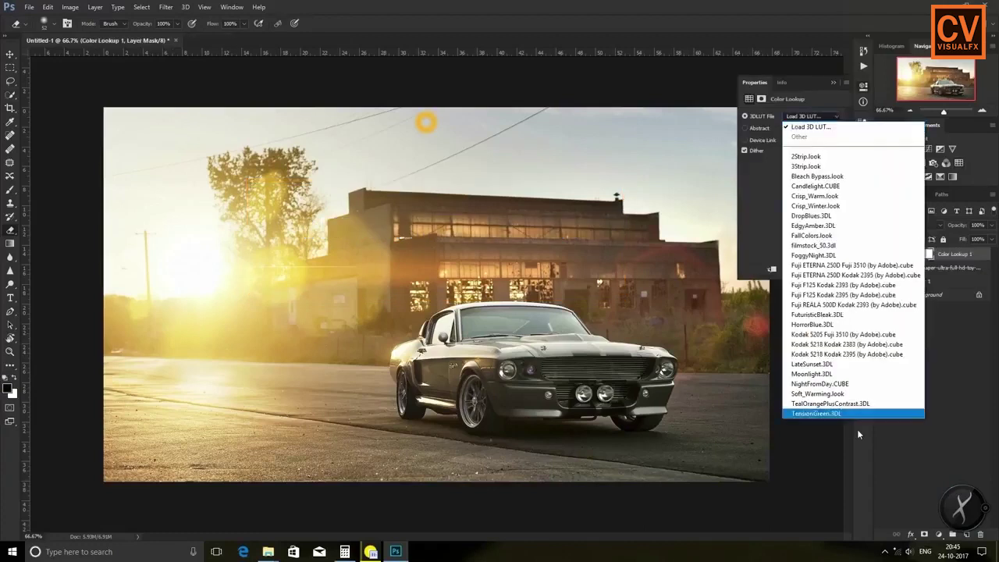
{"action": "left_click", "coordinate": [827, 383]}
{"action": "left_click", "coordinate": [833, 82]}
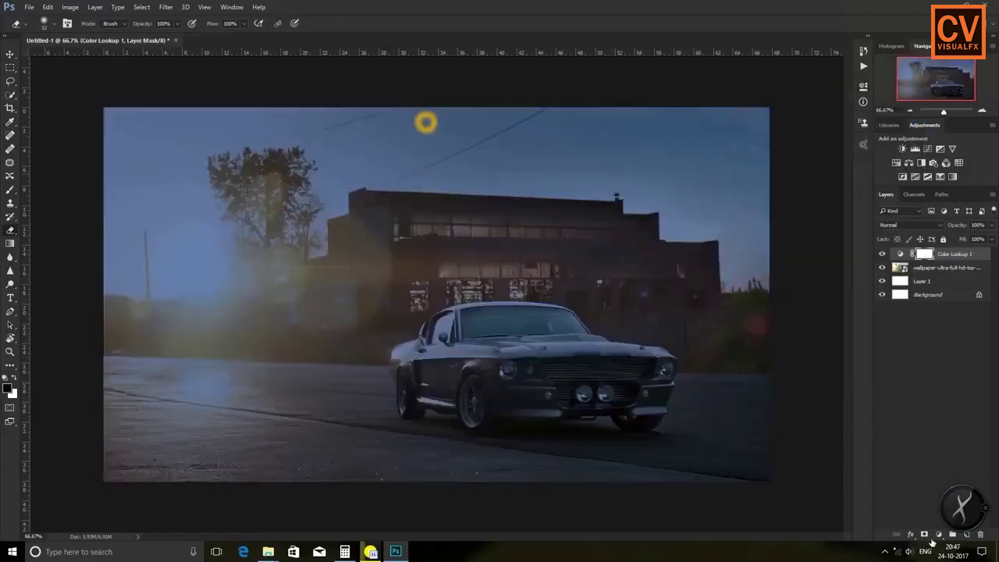
On a new layer, draw a closed beam-shaped Pen path widening from the right-hand headlight past the photo's right edge
{"action": "left_click", "coordinate": [967, 535]}
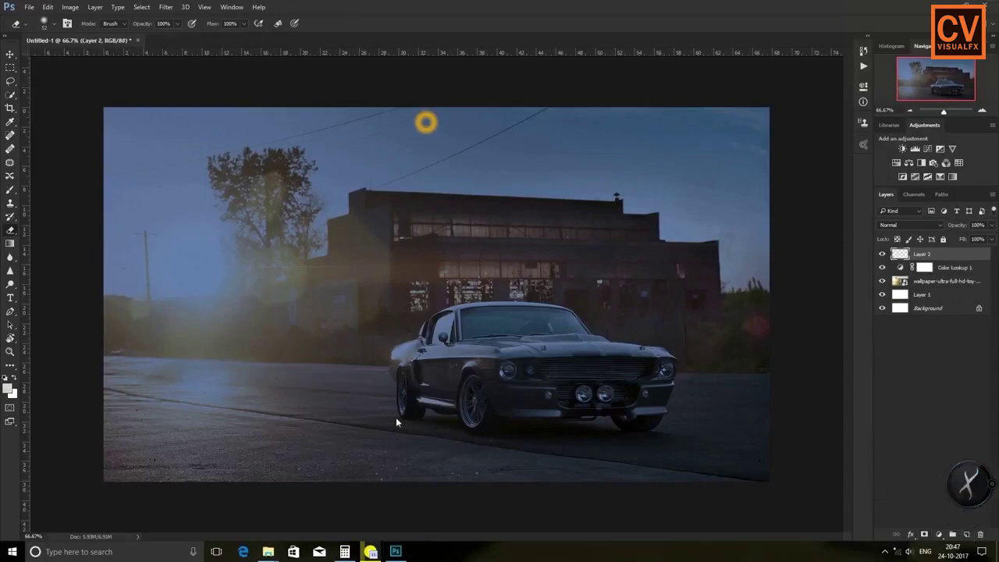
{"action": "left_click", "coordinate": [11, 311]}
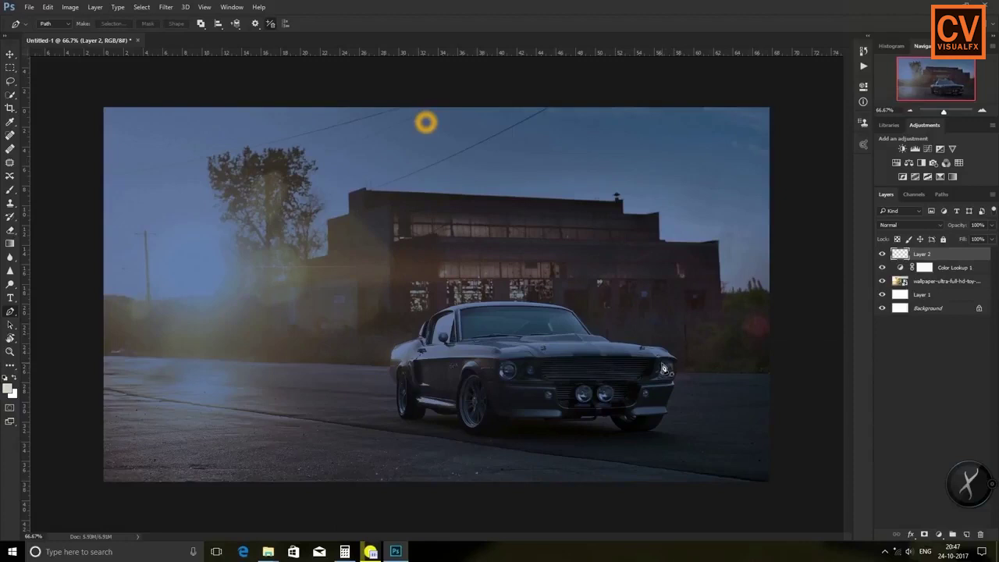
{"action": "left_click", "coordinate": [664, 367]}
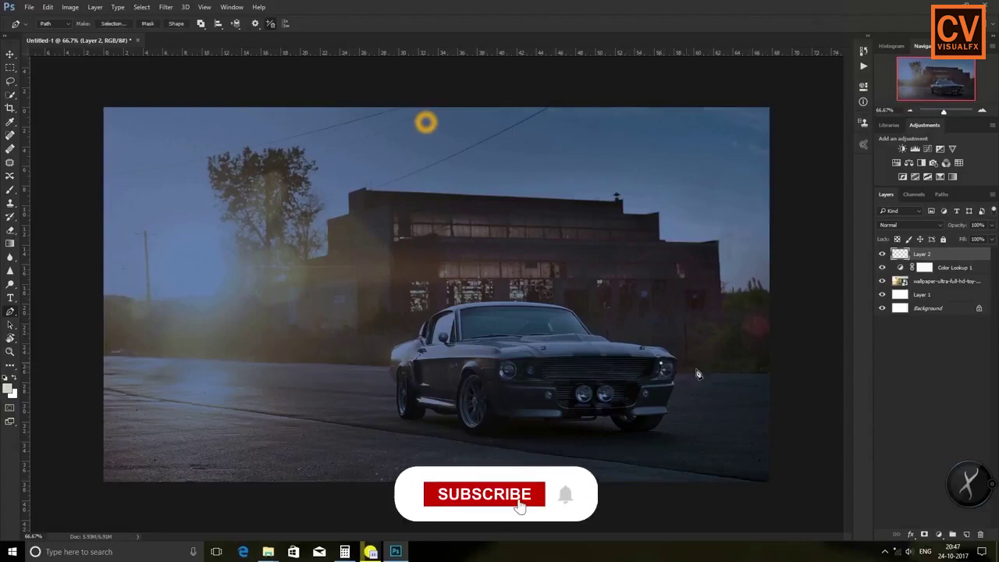
{"action": "left_click", "coordinate": [823, 490]}
{"action": "left_click", "coordinate": [662, 364]}
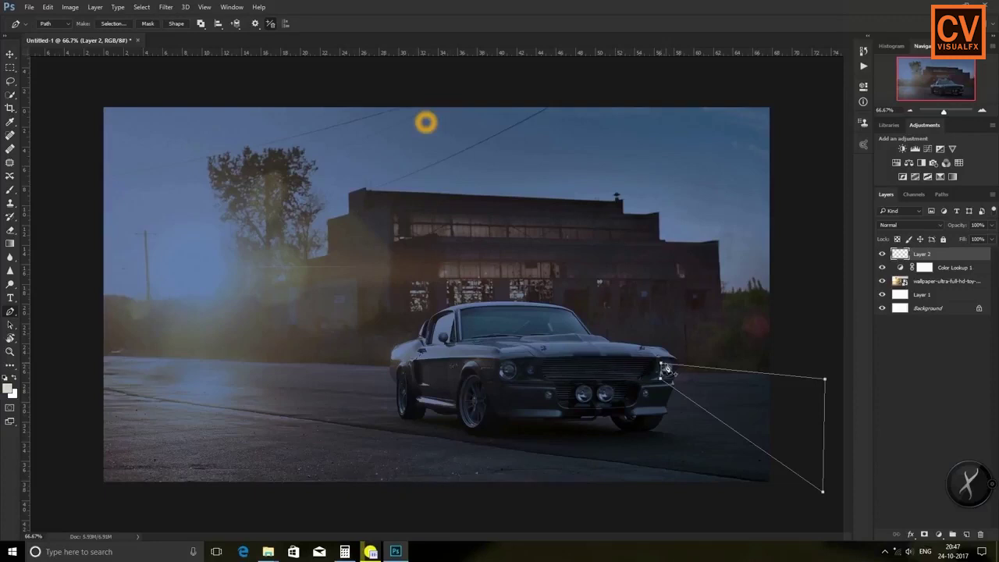
Convert the beam path to a selection, fill it with the off-white foreground color, and deselect
{"action": "right_click", "coordinate": [748, 371]}
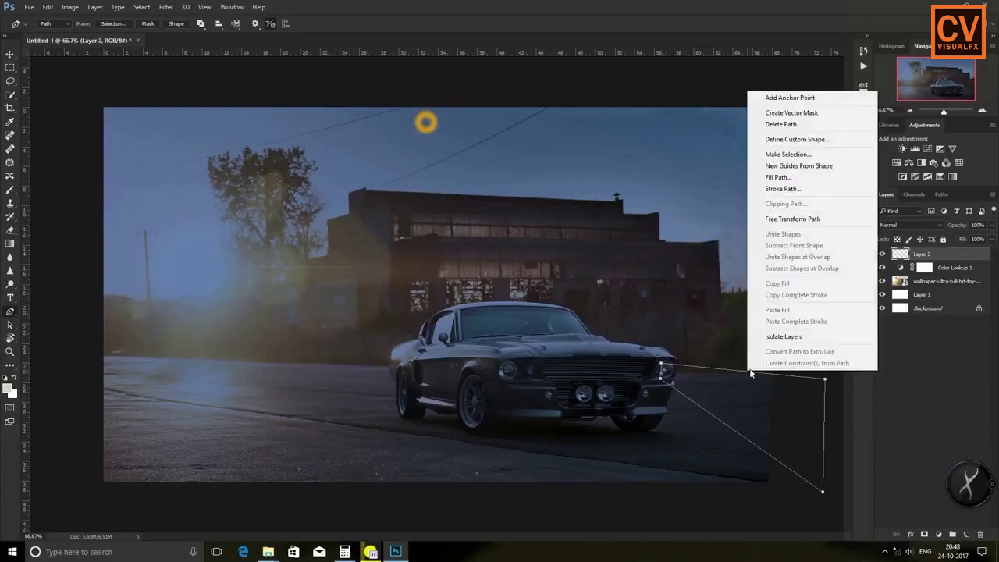
{"action": "left_click", "coordinate": [788, 154]}
{"action": "left_click", "coordinate": [560, 160]}
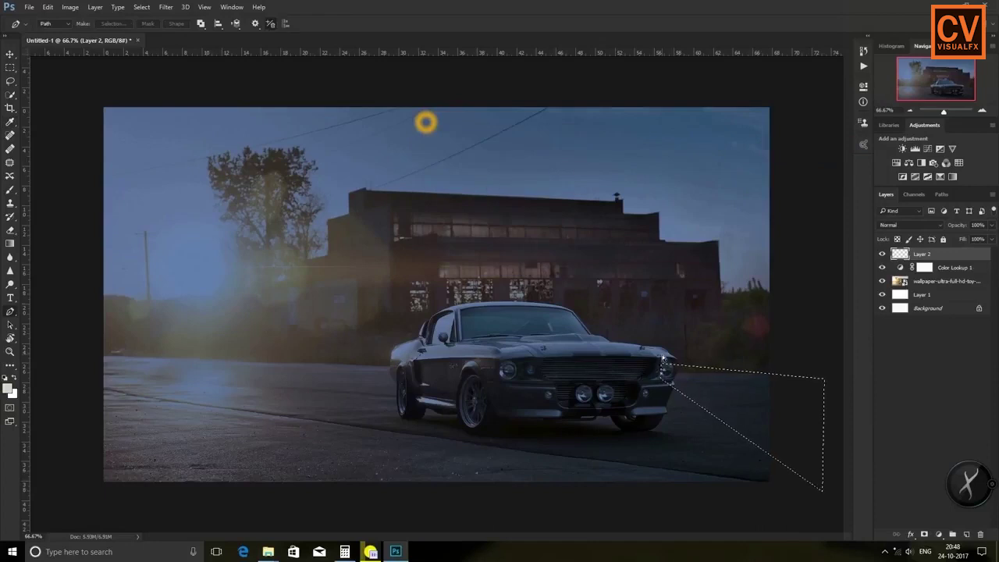
{"action": "key", "text": "alt+BackSpace"}
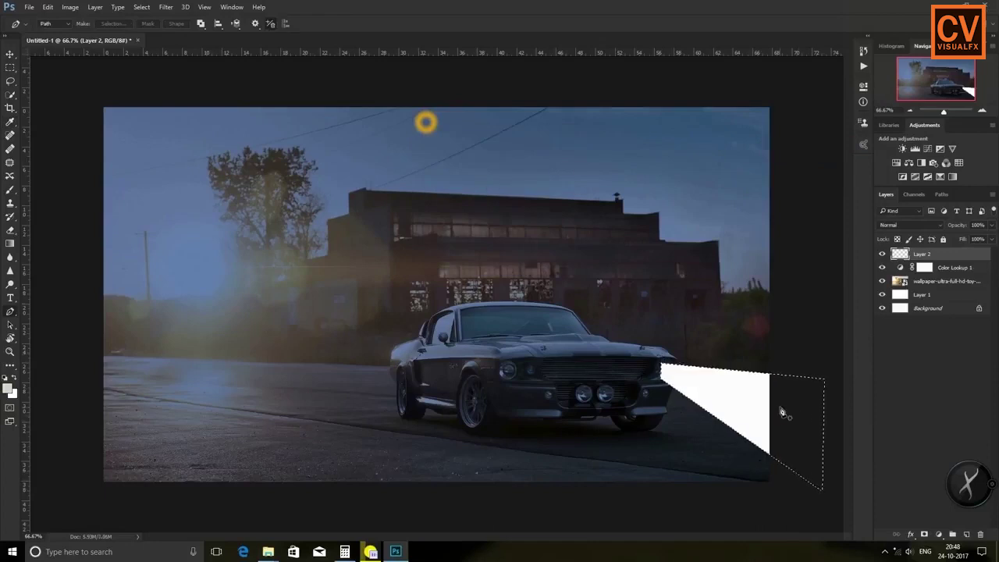
{"action": "key", "text": "ctrl+d"}
Convert the headlight beam layer, Layer 2, to a smart object
{"action": "right_click", "coordinate": [907, 260]}
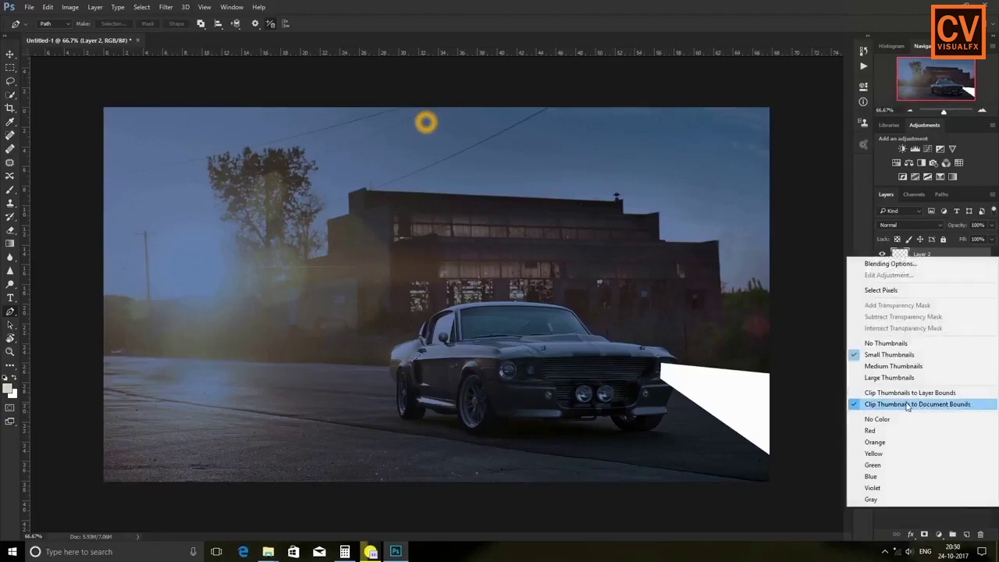
{"action": "left_click", "coordinate": [840, 455]}
{"action": "right_click", "coordinate": [900, 258]}
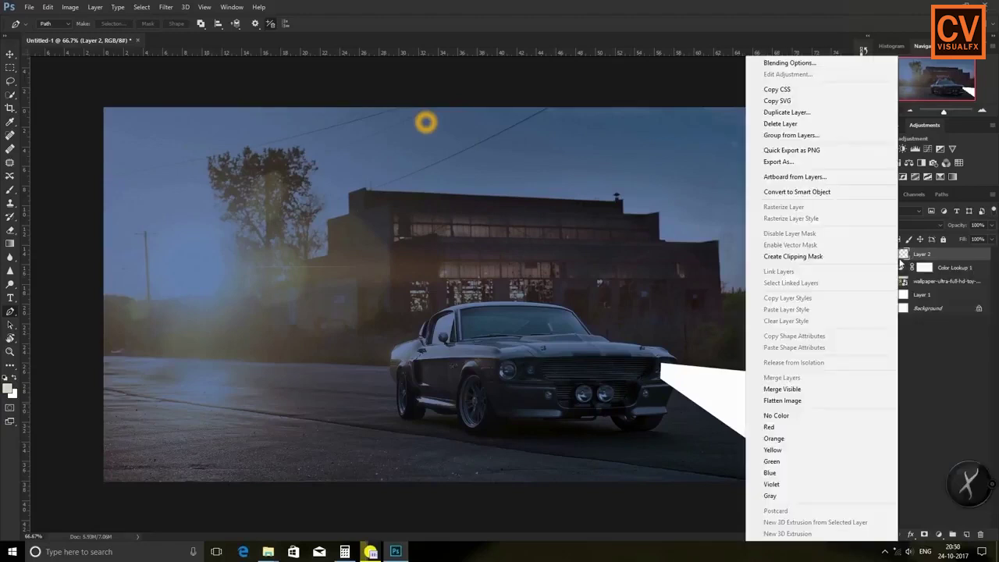
{"action": "left_click", "coordinate": [789, 193]}
Start a Field Blur on the beam with Light Bokeh at 10% and Bokeh Color at 8%
{"action": "left_click", "coordinate": [165, 7]}
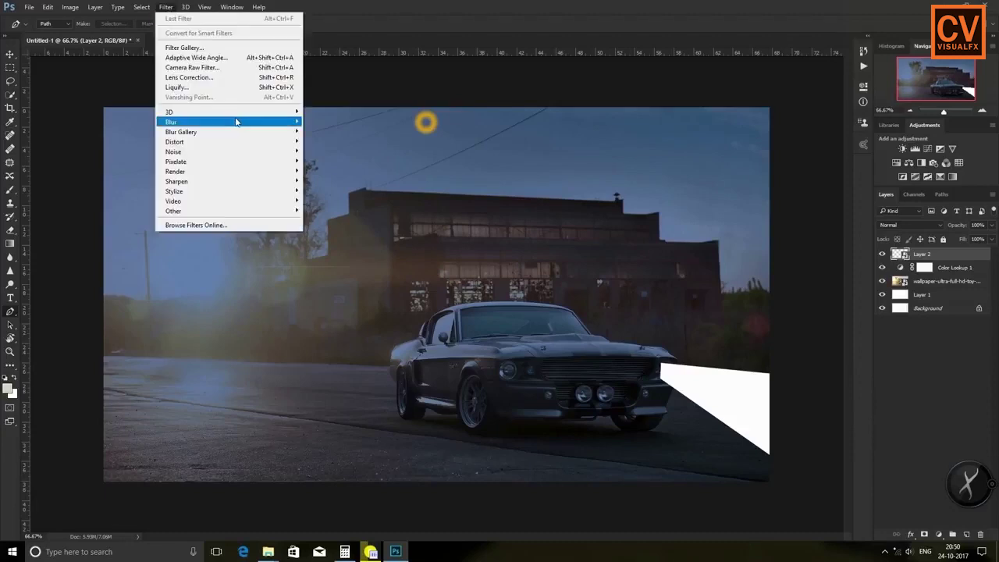
{"action": "mouse_move", "coordinate": [245, 132]}
{"action": "left_click", "coordinate": [332, 132]}
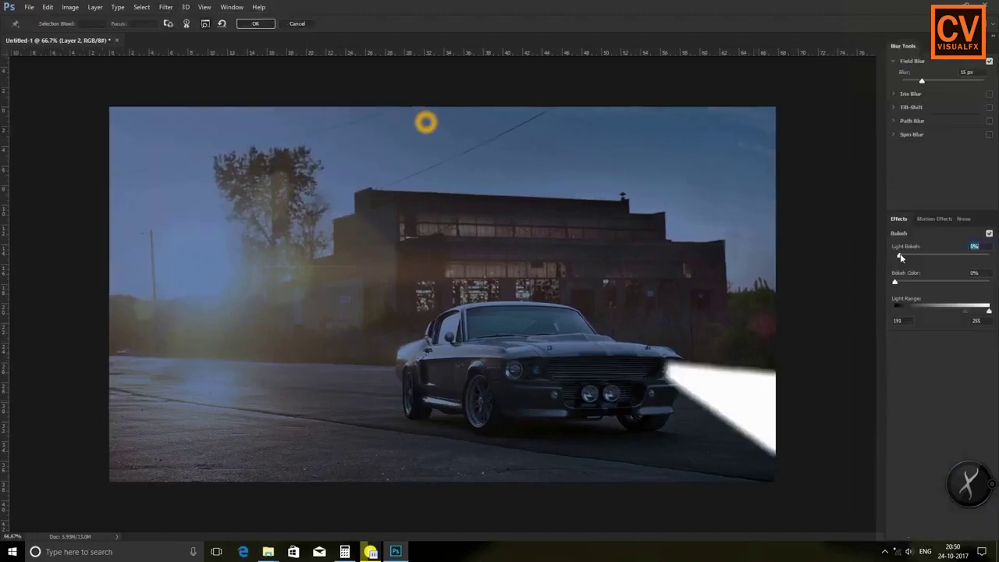
{"action": "left_click_drag", "start_coordinate": [914, 260], "coordinate": [904, 259]}
{"action": "left_click", "coordinate": [906, 282]}
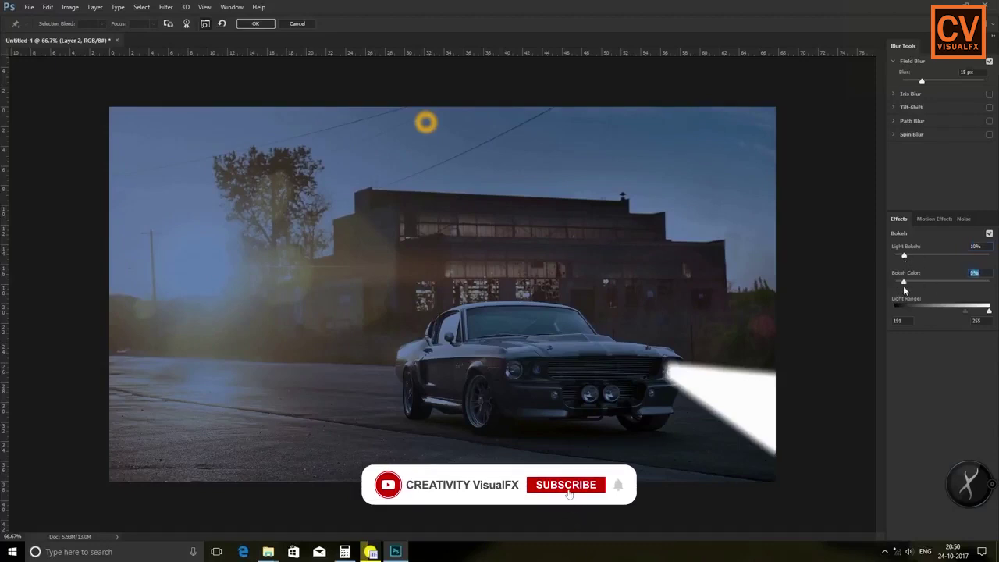
Set the Field Blur to 43 px with Light Bokeh at 59% and apply it to the beam
{"action": "mouse_move", "coordinate": [924, 81]}
{"action": "left_mouse_down"}
{"action": "mouse_move", "coordinate": [937, 85]}
{"action": "mouse_move", "coordinate": [932, 91]}
{"action": "left_mouse_up"}
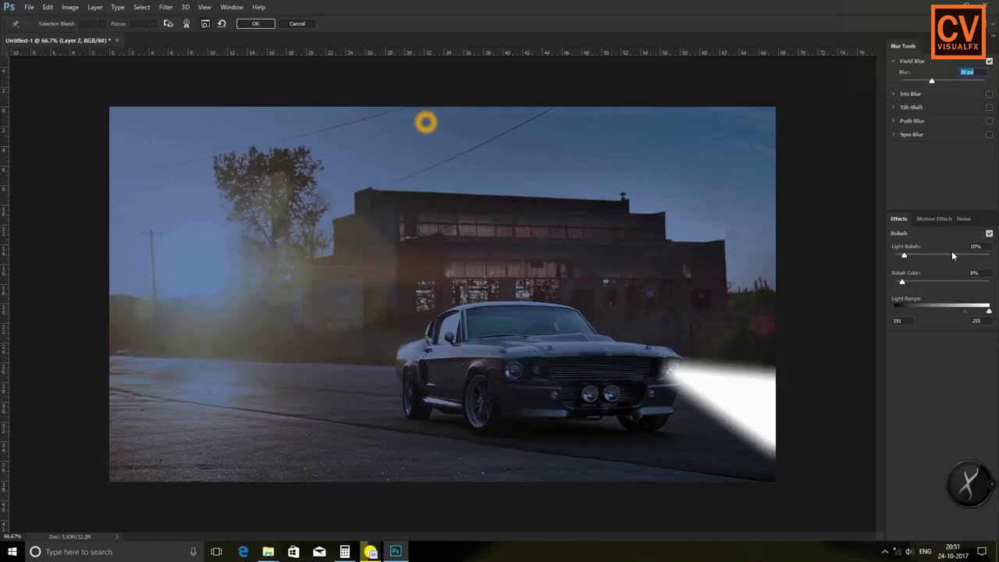
{"action": "left_click_drag", "start_coordinate": [935, 81], "coordinate": [929, 93]}
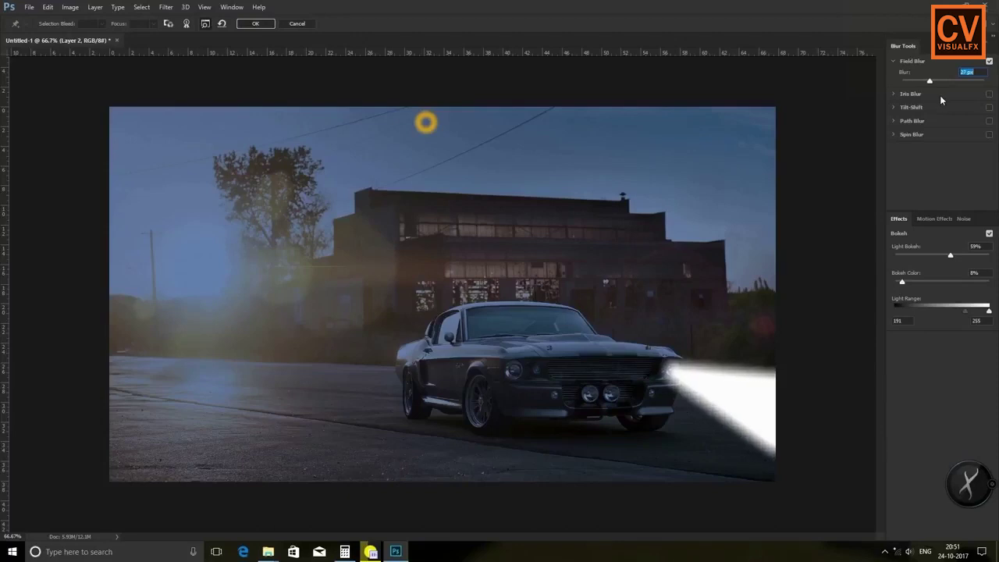
{"action": "mouse_move", "coordinate": [929, 81]}
{"action": "left_mouse_down"}
{"action": "mouse_move", "coordinate": [949, 87]}
{"action": "mouse_move", "coordinate": [926, 94]}
{"action": "left_mouse_up"}
{"action": "mouse_move", "coordinate": [922, 81]}
{"action": "left_mouse_down"}
{"action": "mouse_move", "coordinate": [959, 83]}
{"action": "mouse_move", "coordinate": [926, 81]}
{"action": "mouse_move", "coordinate": [936, 87]}
{"action": "left_mouse_up"}
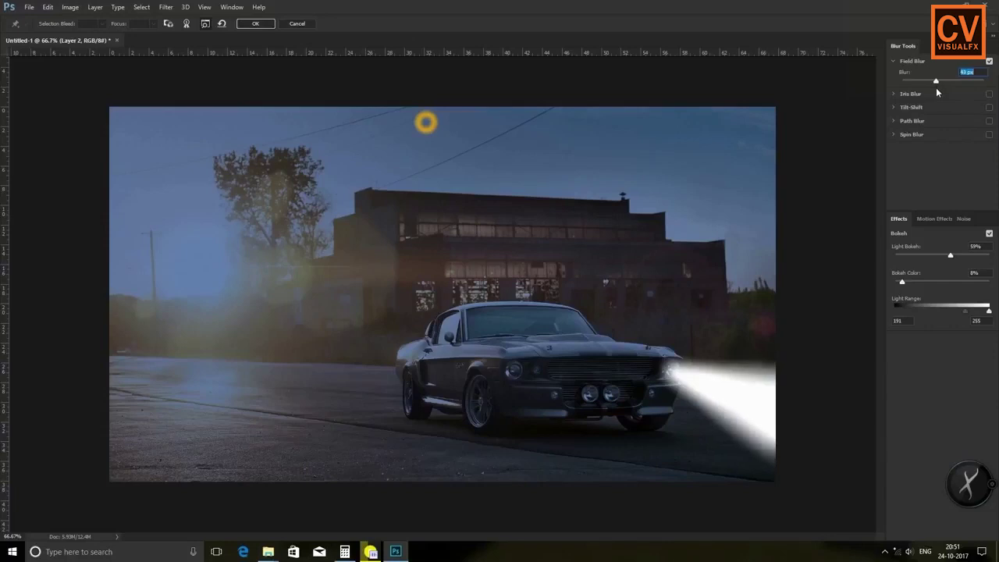
{"action": "left_click", "coordinate": [250, 23]}
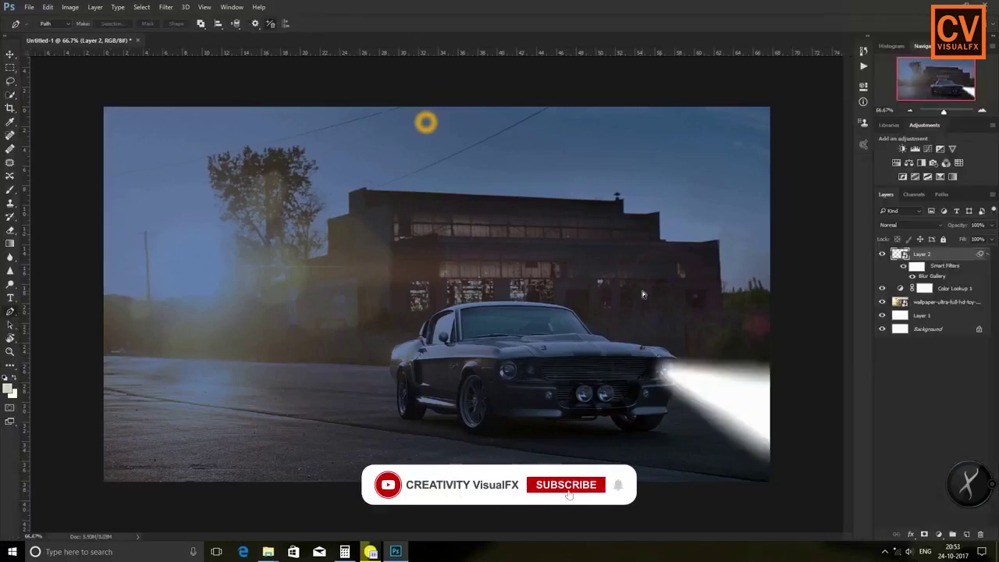
Select the Gradient tool with the Foreground to Transparent preset for fading the beam
{"action": "key", "text": "ctrl+minus"}
{"action": "key", "text": "ctrl+plus"}
{"action": "key", "text": "ctrl+plus"}
{"action": "left_click_drag", "start_coordinate": [649, 308], "coordinate": [437, 402]}
{"action": "key", "text": "g"}
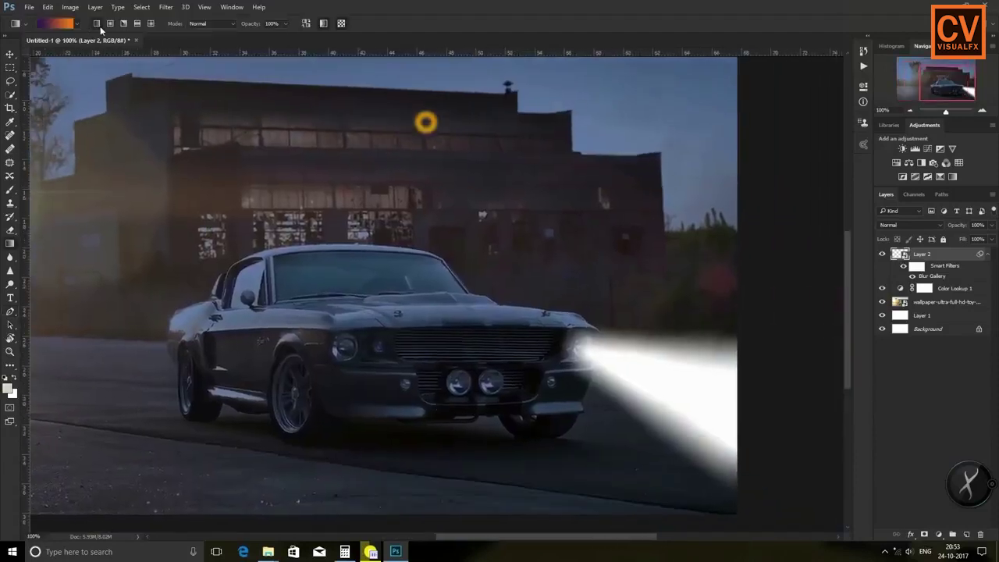
{"action": "left_click", "coordinate": [76, 24]}
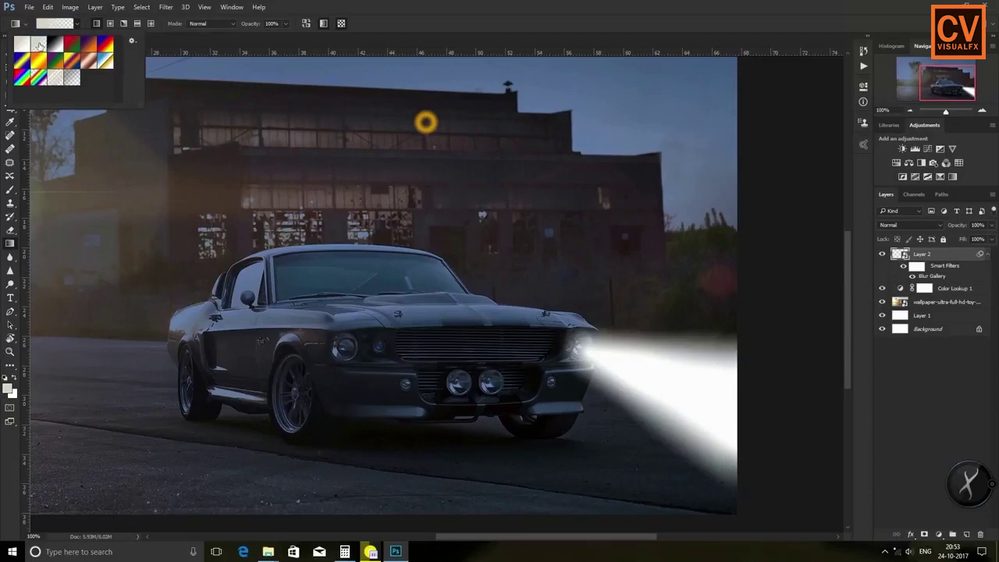
{"action": "double_click", "coordinate": [42, 46]}
Edit the gradient so its color stop is black, giving a black-to-transparent gradient
{"action": "left_click", "coordinate": [62, 24]}
{"action": "left_click", "coordinate": [399, 273]}
{"action": "left_click", "coordinate": [441, 316]}
{"action": "left_click_drag", "start_coordinate": [699, 308], "coordinate": [674, 365]}
{"action": "left_click", "coordinate": [921, 182]}
{"action": "left_click", "coordinate": [596, 130]}
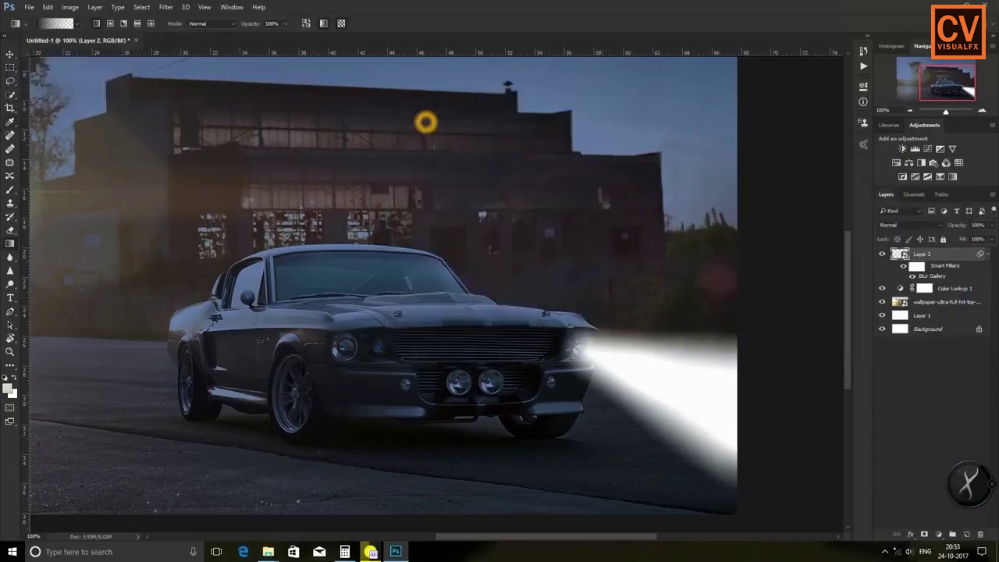
Add a layer mask to the beam layer and fade the beam's far end with the black-to-transparent gradient
{"action": "left_click", "coordinate": [925, 535]}
{"action": "mouse_move", "coordinate": [581, 347]}
{"action": "left_mouse_down"}
{"action": "mouse_move", "coordinate": [825, 441]}
{"action": "mouse_move", "coordinate": [823, 453]}
{"action": "mouse_move", "coordinate": [590, 355]}
{"action": "left_mouse_up"}
{"action": "key", "text": "ctrl+z"}
{"action": "left_click_drag", "start_coordinate": [697, 397], "coordinate": [617, 356]}
{"action": "key", "text": "ctrl+z"}
{"action": "left_click_drag", "start_coordinate": [825, 459], "coordinate": [681, 400]}
{"action": "key", "text": "ctrl+z"}
{"action": "key", "text": "ctrl+z"}
{"action": "left_click_drag", "start_coordinate": [827, 445], "coordinate": [425, 286]}
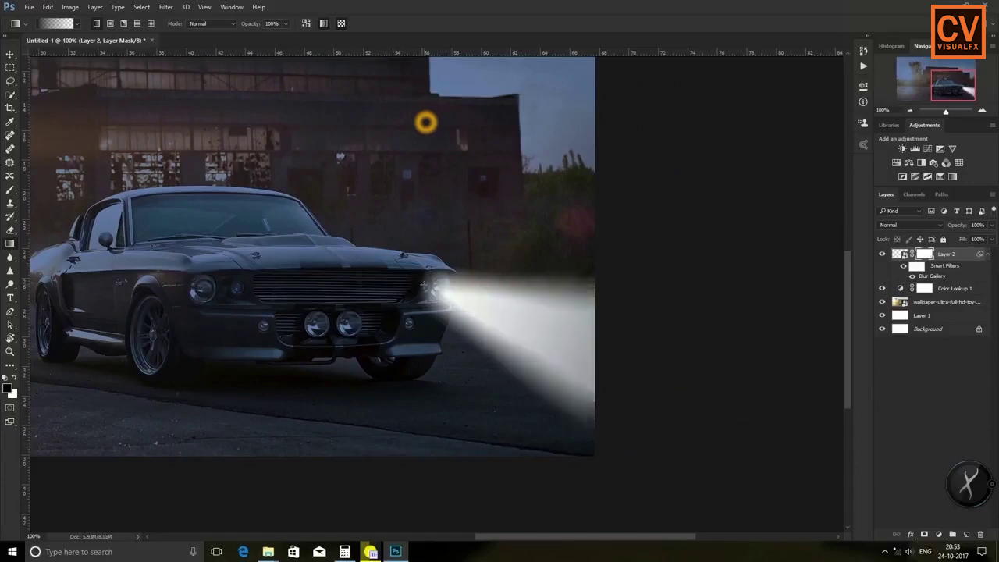
{"action": "left_click_drag", "start_coordinate": [485, 274], "coordinate": [614, 314]}
{"action": "key", "text": "ctrl+0"}
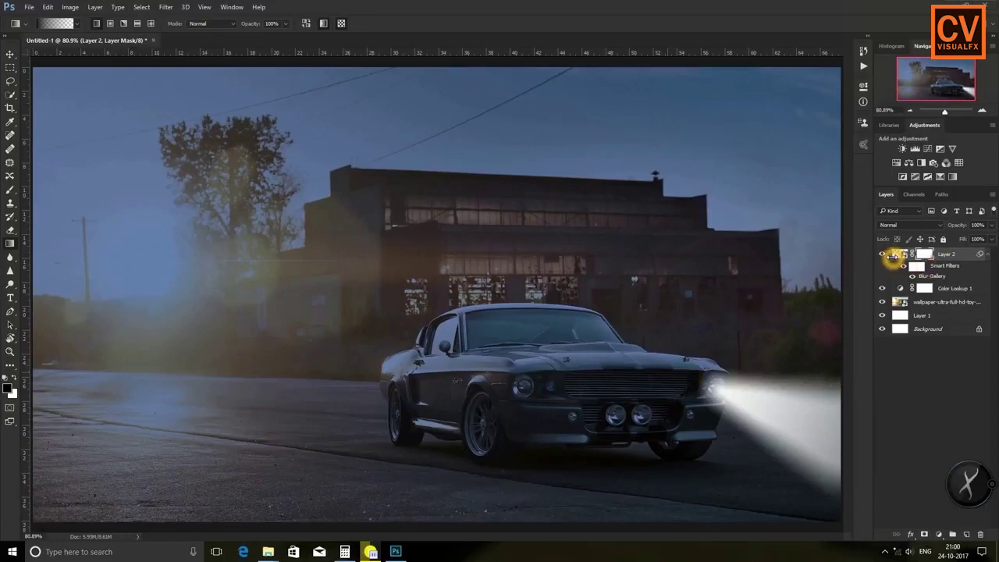
Duplicate the headlight beam layer and hide the original Layer 2
{"action": "key", "text": "ctrl+j"}
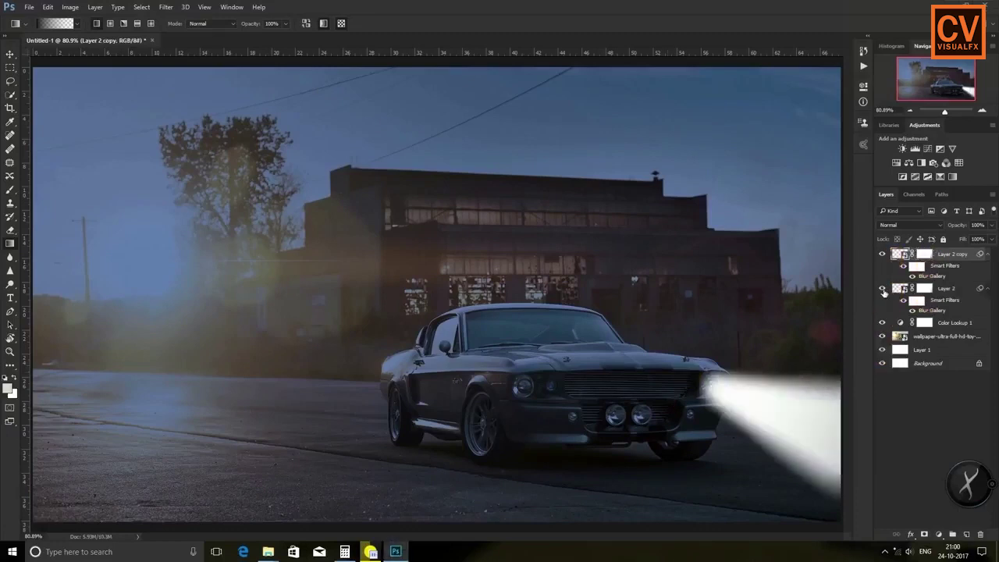
{"action": "left_click", "coordinate": [882, 288]}
{"action": "key", "text": "ctrl+t"}
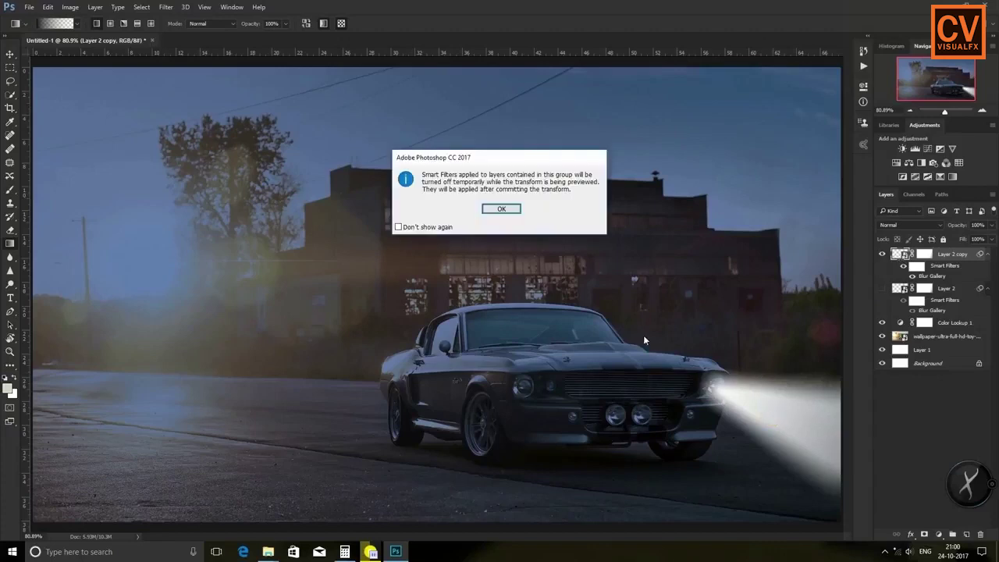
{"action": "key", "text": "Return"}
{"action": "left_click_drag", "start_coordinate": [693, 506], "coordinate": [606, 524]}
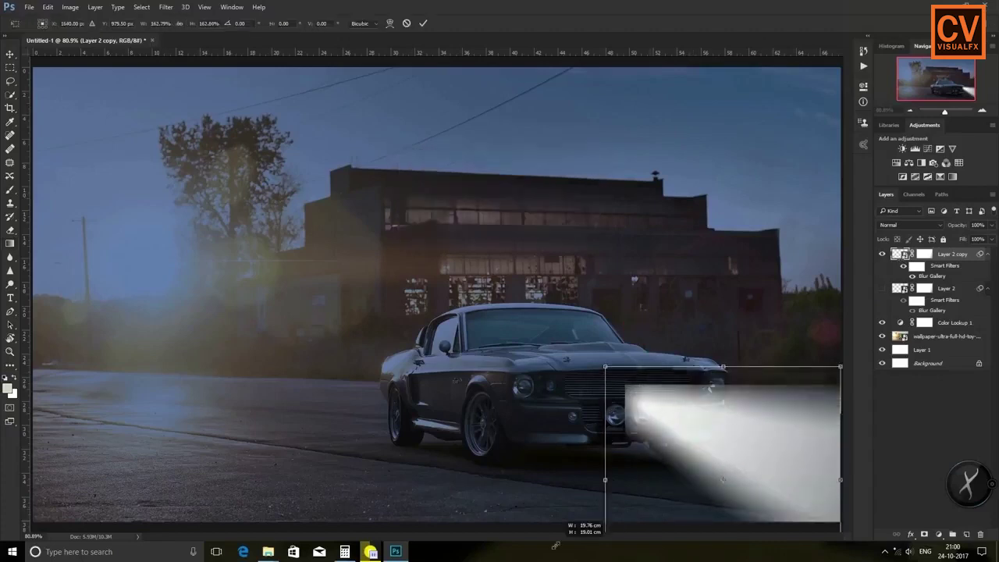
{"action": "left_click_drag", "start_coordinate": [711, 461], "coordinate": [616, 429]}
{"action": "left_click_drag", "start_coordinate": [498, 342], "coordinate": [565, 407]}
{"action": "left_click_drag", "start_coordinate": [654, 473], "coordinate": [796, 431]}
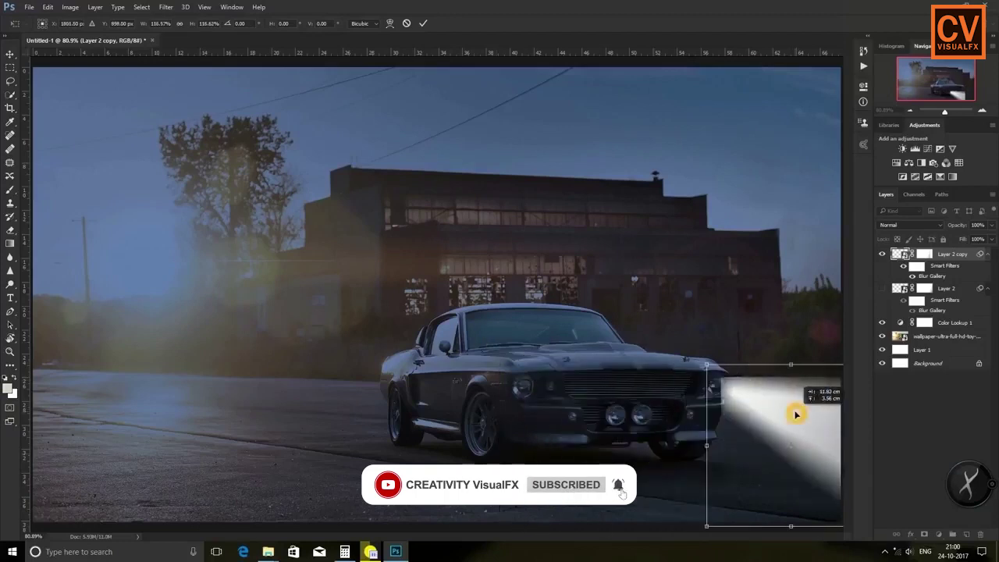
{"action": "left_click", "coordinate": [422, 22]}
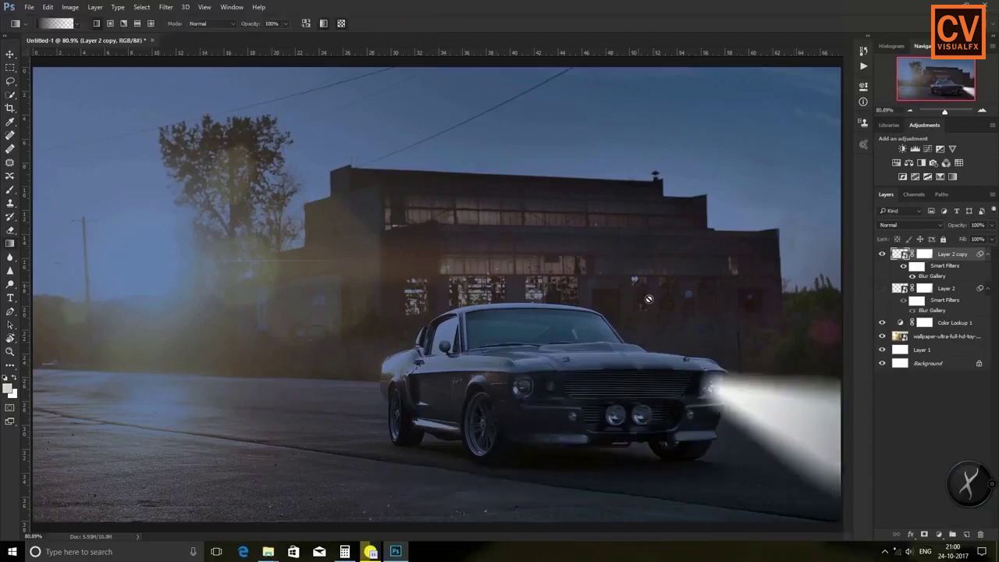
Move the copied beam so it starts at the car's other headlight
{"action": "left_click_drag", "start_coordinate": [767, 413], "coordinate": [586, 408]}
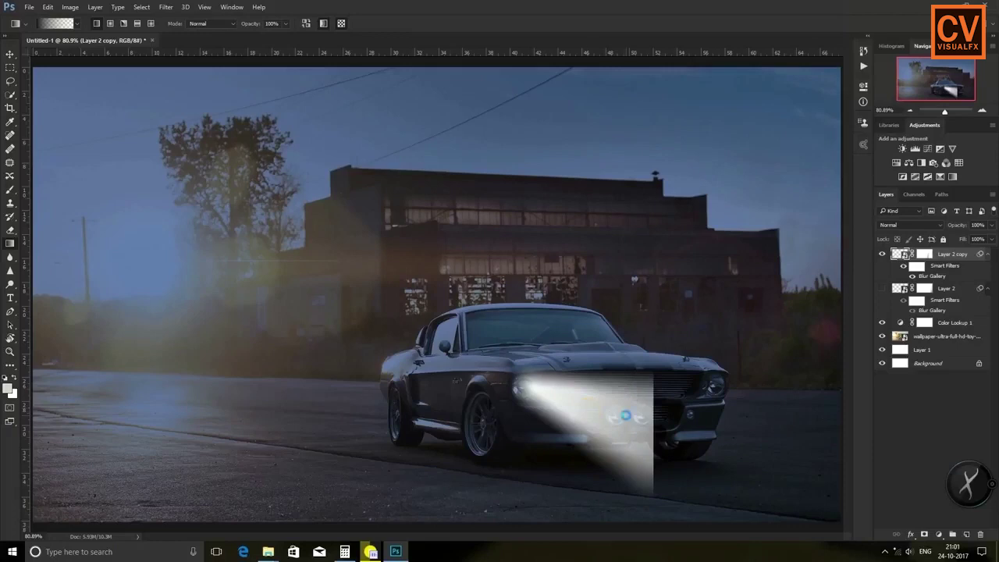
{"action": "key", "text": "ctrl+t"}
{"action": "left_click", "coordinate": [501, 208]}
{"action": "left_click_drag", "start_coordinate": [653, 502], "coordinate": [621, 495]}
{"action": "key", "text": "ctrl+z"}
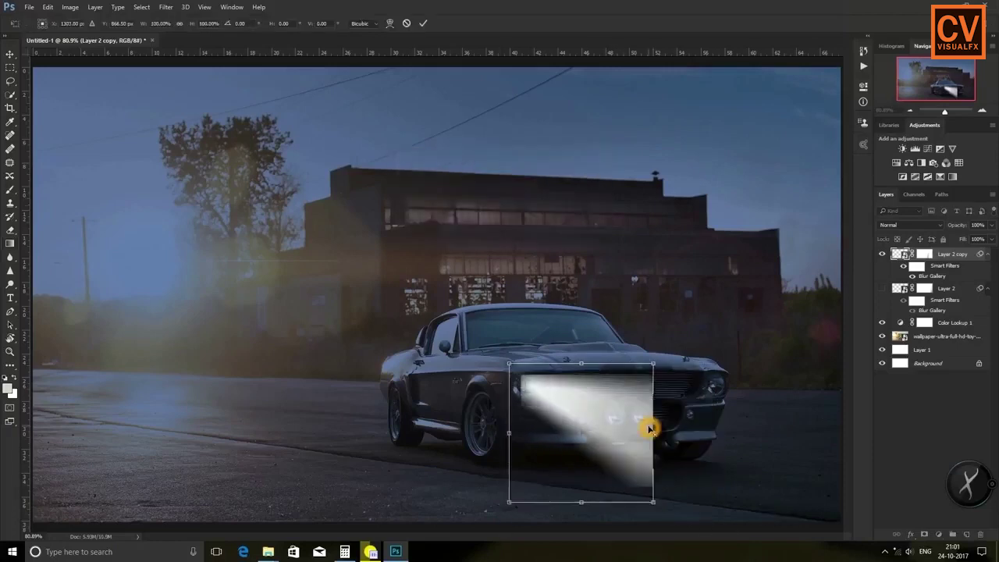
{"action": "left_click", "coordinate": [405, 22]}
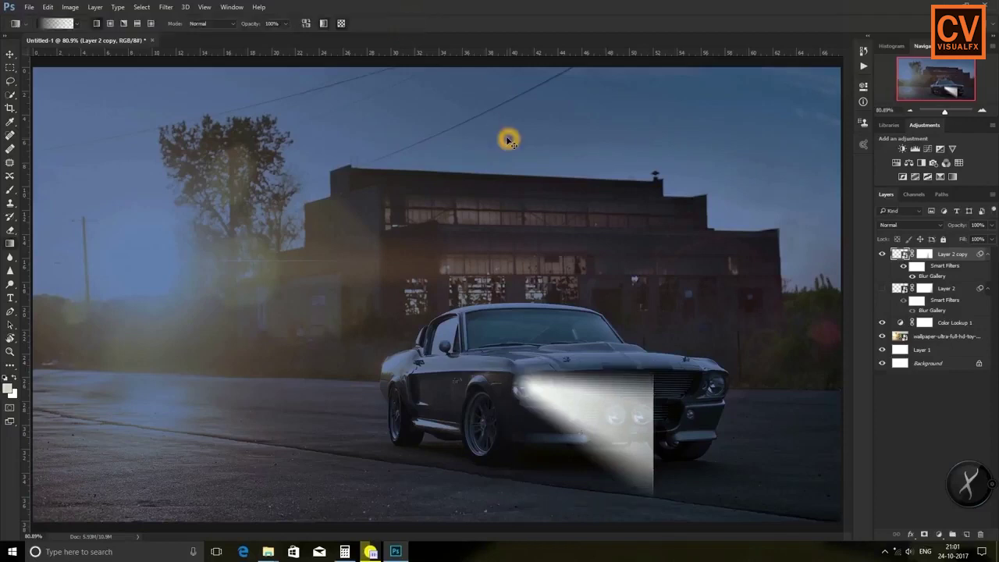
Enlarge the copied beam to about 252% width and 189% height and realign it with the left-hand headlight
{"action": "key", "text": "ctrl+t"}
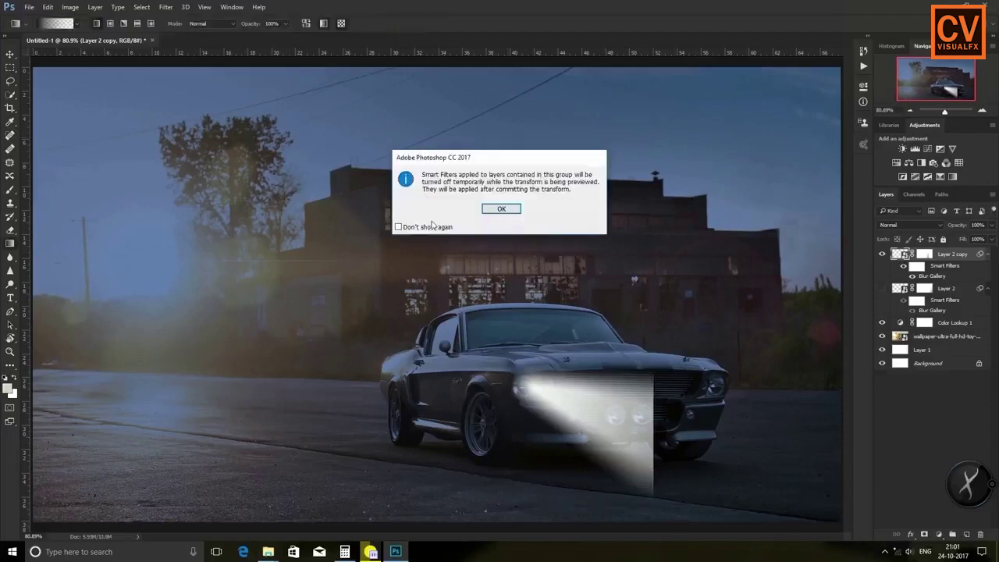
{"action": "left_click", "coordinate": [500, 208]}
{"action": "left_click_drag", "start_coordinate": [653, 502], "coordinate": [861, 544]}
{"action": "left_click_drag", "start_coordinate": [719, 467], "coordinate": [699, 444]}
{"action": "left_click_drag", "start_coordinate": [763, 472], "coordinate": [854, 471]}
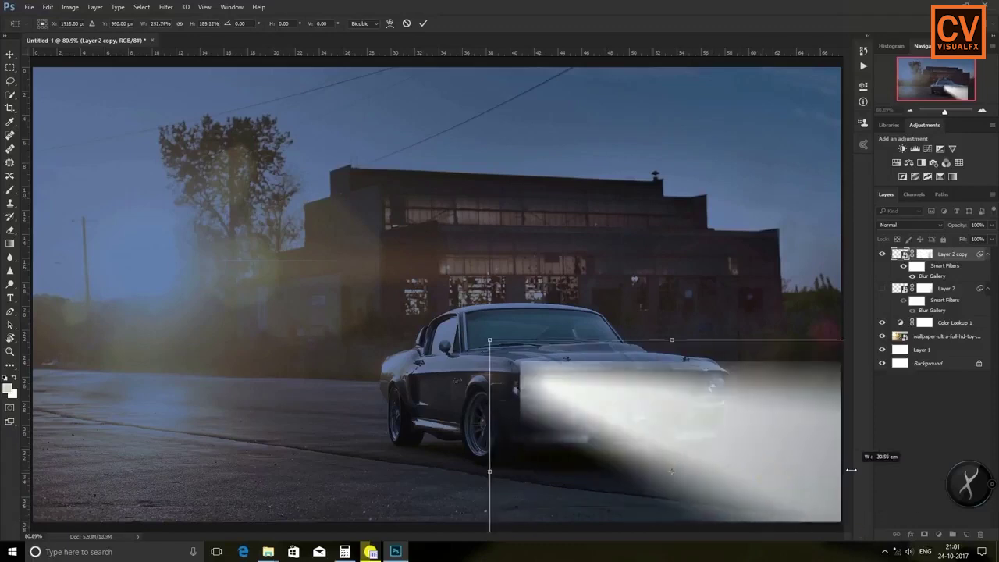
{"action": "key", "text": "Return"}
{"action": "left_click_drag", "start_coordinate": [713, 434], "coordinate": [708, 440]}
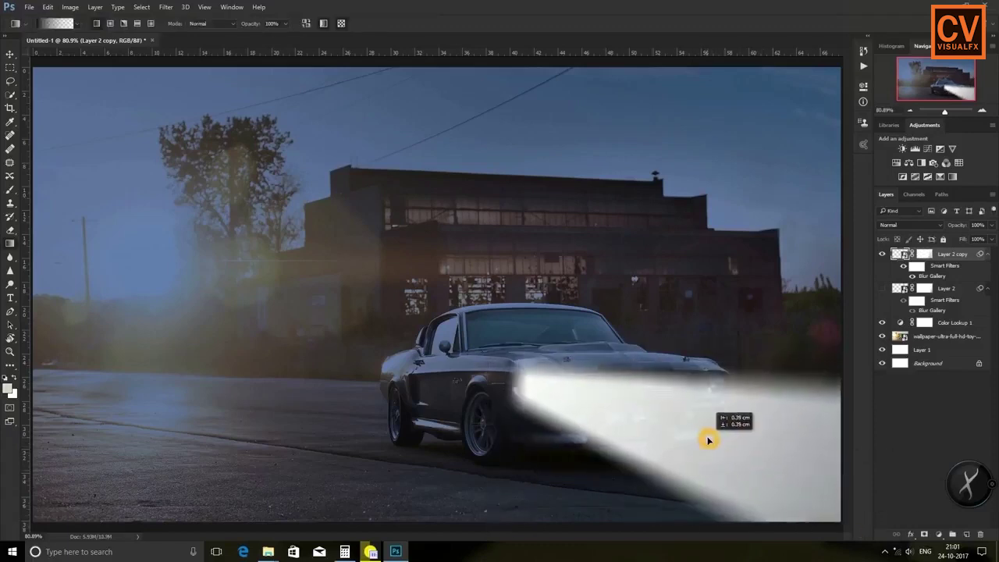
Compare the enlarged beam copy with Layer 2, revert the copy to its smaller size, and keep Layer 2 hidden
{"action": "left_click", "coordinate": [883, 289]}
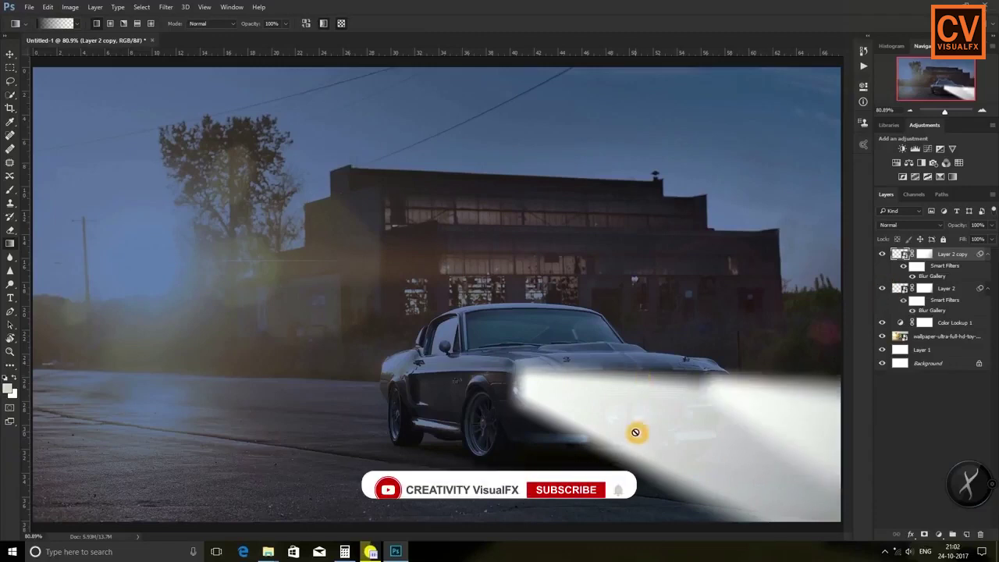
{"action": "key", "text": "Delete"}
{"action": "left_click_drag", "start_coordinate": [773, 379], "coordinate": [782, 394]}
{"action": "left_click", "coordinate": [882, 288]}
Skew the copied beam horizontally by about 43° and move it to the left-hand headlight
{"action": "key", "text": "ctrl+t"}
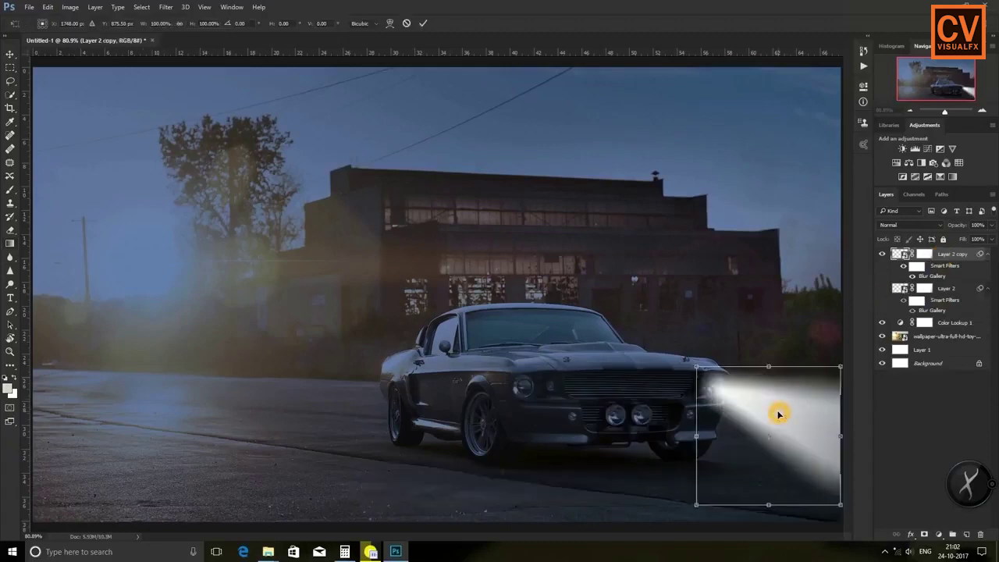
{"action": "left_click_drag", "start_coordinate": [696, 370], "coordinate": [564, 326]}
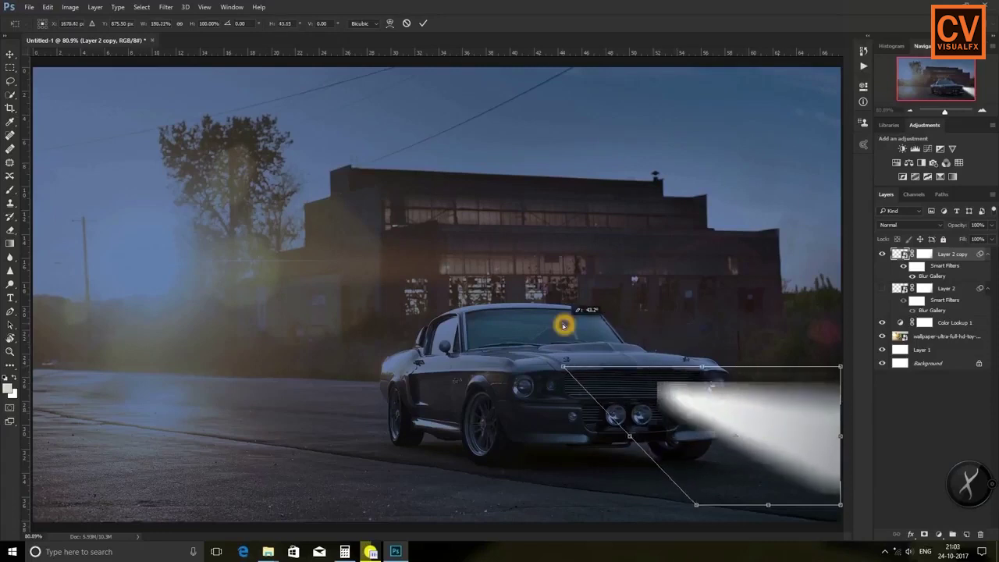
{"action": "left_click_drag", "start_coordinate": [707, 397], "coordinate": [658, 406]}
{"action": "left_click", "coordinate": [423, 24]}
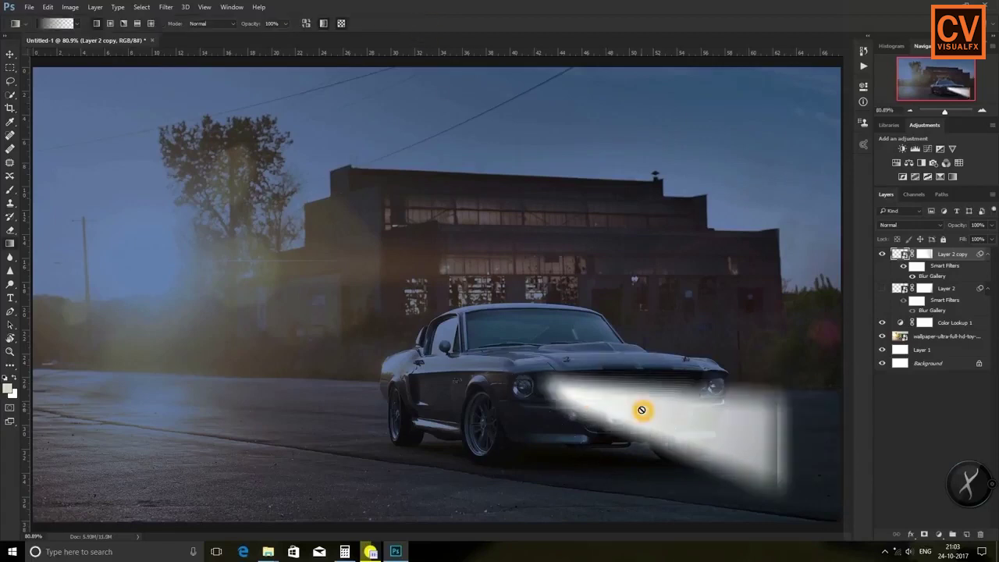
{"action": "left_click_drag", "start_coordinate": [657, 412], "coordinate": [619, 412]}
Skew the copied beam a further 64° or so horizontally and place its tip on the left-hand headlight
{"action": "key", "text": "ctrl+t"}
{"action": "left_click_drag", "start_coordinate": [758, 502], "coordinate": [792, 508]}
{"action": "key", "text": "ctrl+z"}
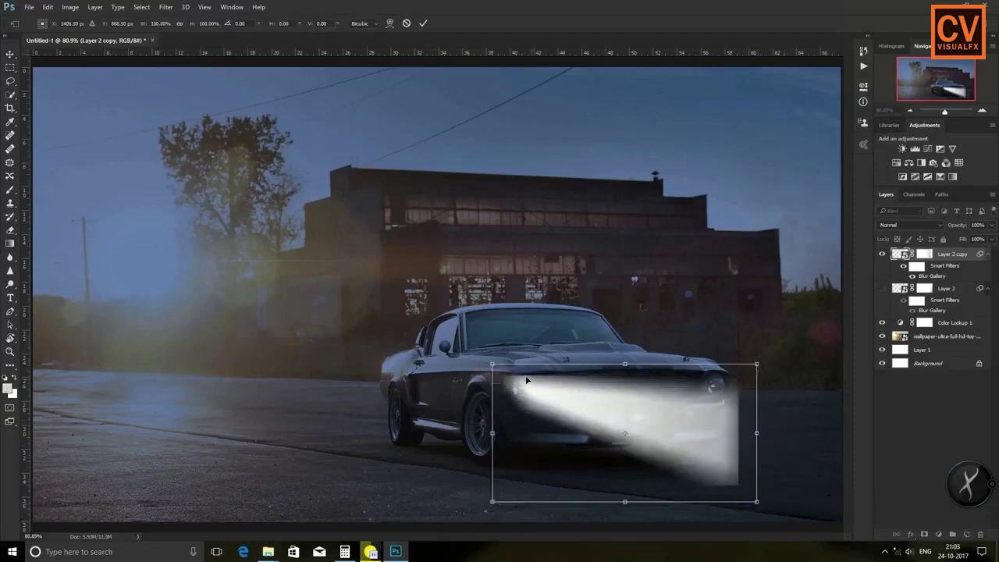
{"action": "left_click_drag", "start_coordinate": [493, 366], "coordinate": [357, 366]}
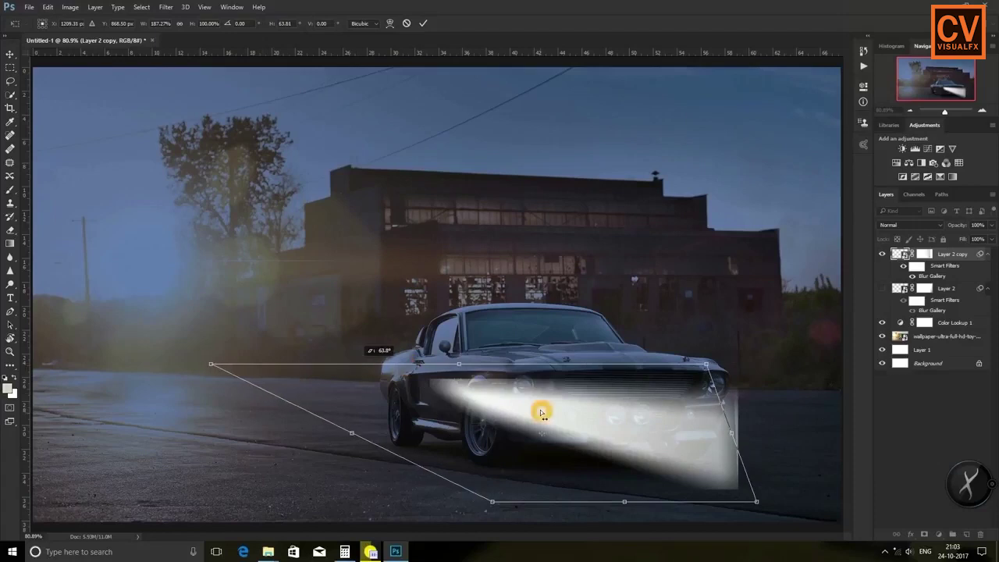
{"action": "left_click", "coordinate": [422, 24]}
{"action": "key", "text": "g"}
{"action": "left_click_drag", "start_coordinate": [466, 420], "coordinate": [539, 414]}
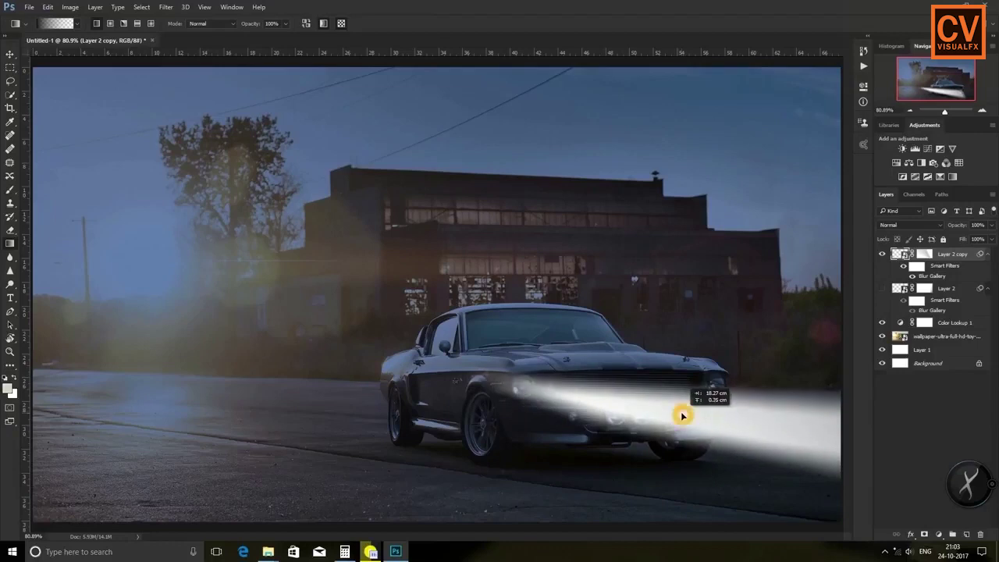
Skew the copied beam's far end downward with its tip at the left-hand headlight, and make Layer 2 visible
{"action": "key", "text": "ctrl+t"}
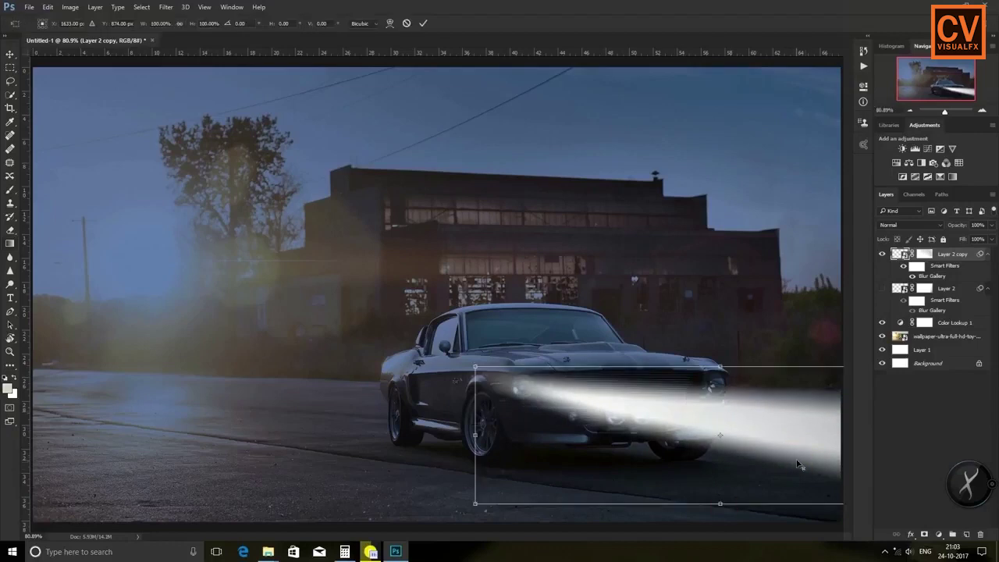
{"action": "key", "text": "ctrl+minus"}
{"action": "left_click_drag", "start_coordinate": [833, 451], "coordinate": [831, 511]}
{"action": "mouse_move", "coordinate": [616, 405]}
{"action": "left_mouse_down"}
{"action": "mouse_move", "coordinate": [640, 401]}
{"action": "mouse_move", "coordinate": [625, 402]}
{"action": "left_mouse_up"}
{"action": "key", "text": "Return"}
{"action": "key", "text": "g"}
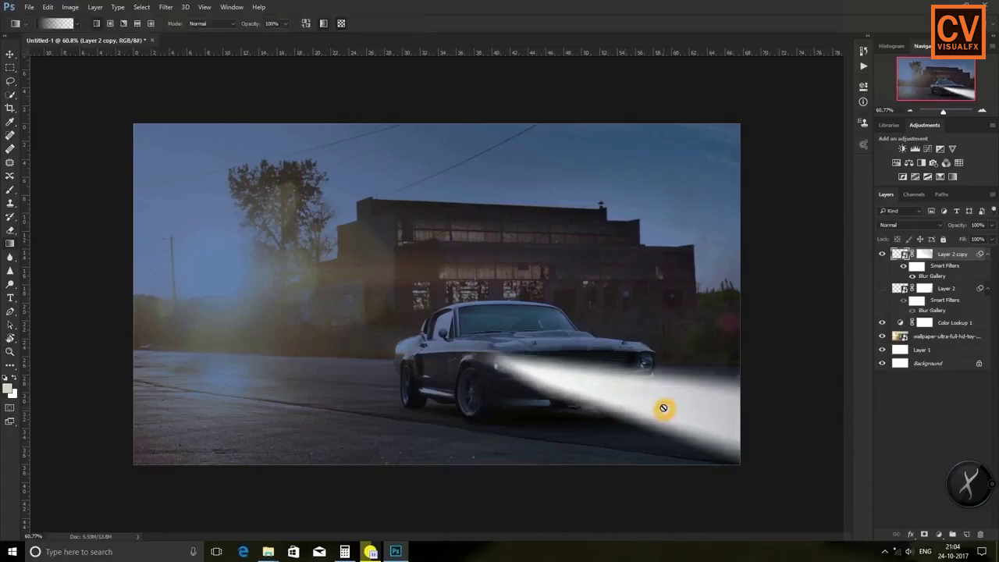
{"action": "left_click", "coordinate": [882, 288]}
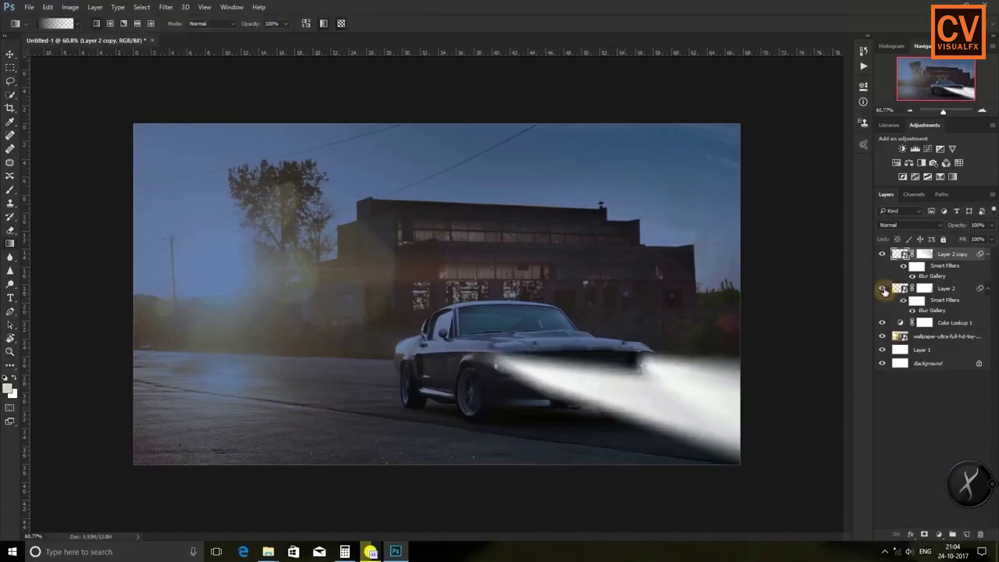
{"action": "left_click", "coordinate": [657, 342]}
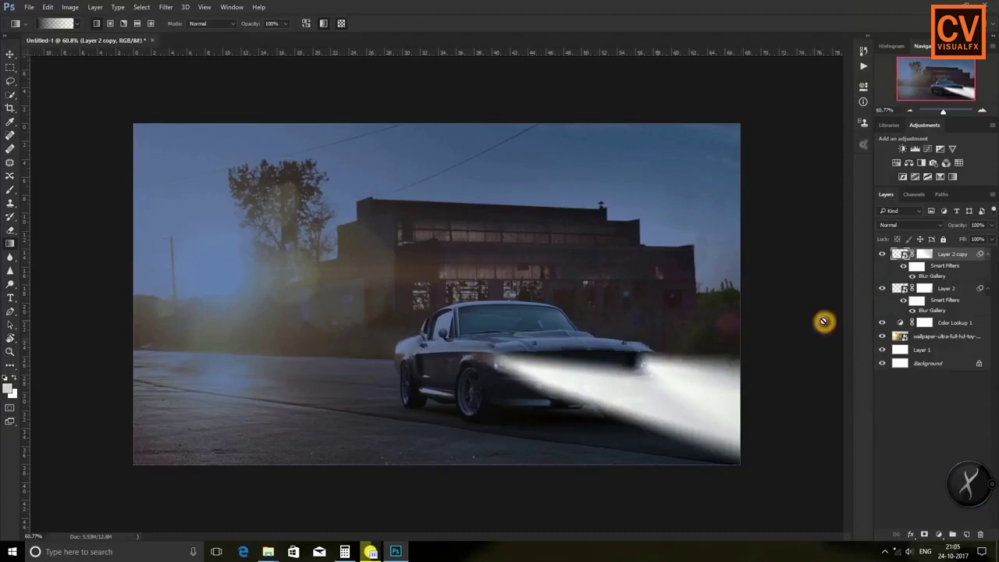
{"action": "key", "text": "ctrl+g"}
{"action": "key", "text": "ctrl+t"}
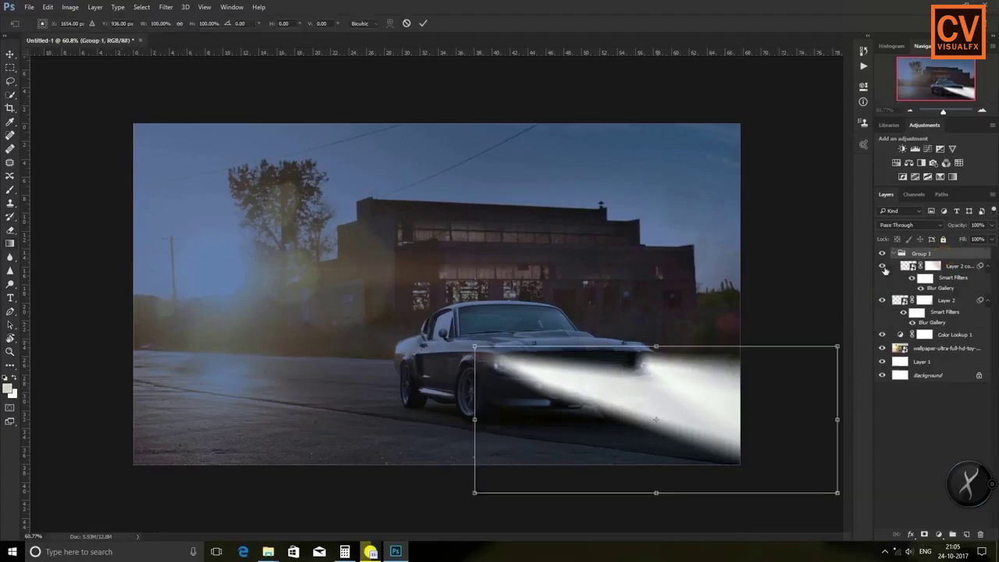
{"action": "left_click", "coordinate": [423, 23]}
{"action": "left_click", "coordinate": [893, 254]}
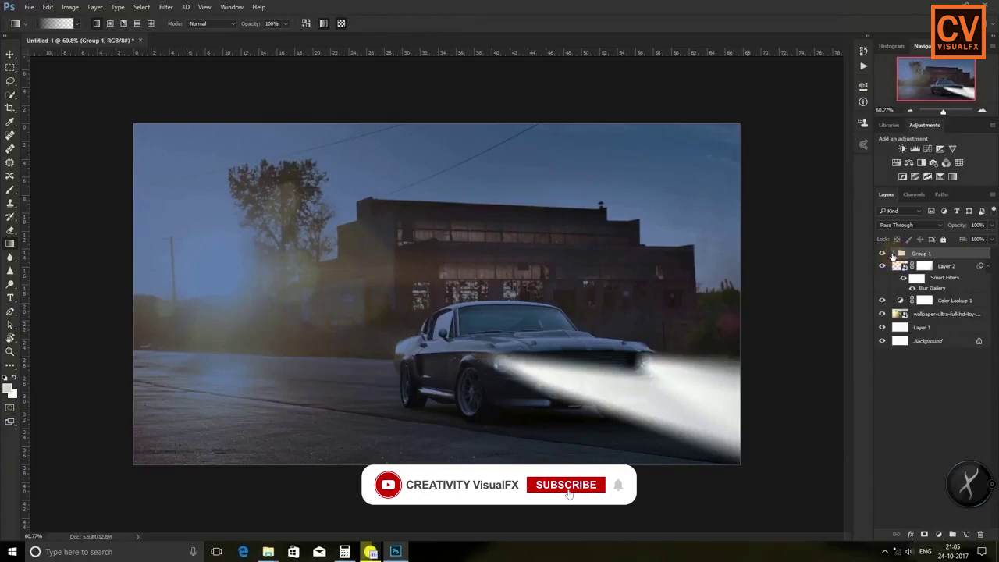
{"action": "key", "text": "ctrl+shift+g"}
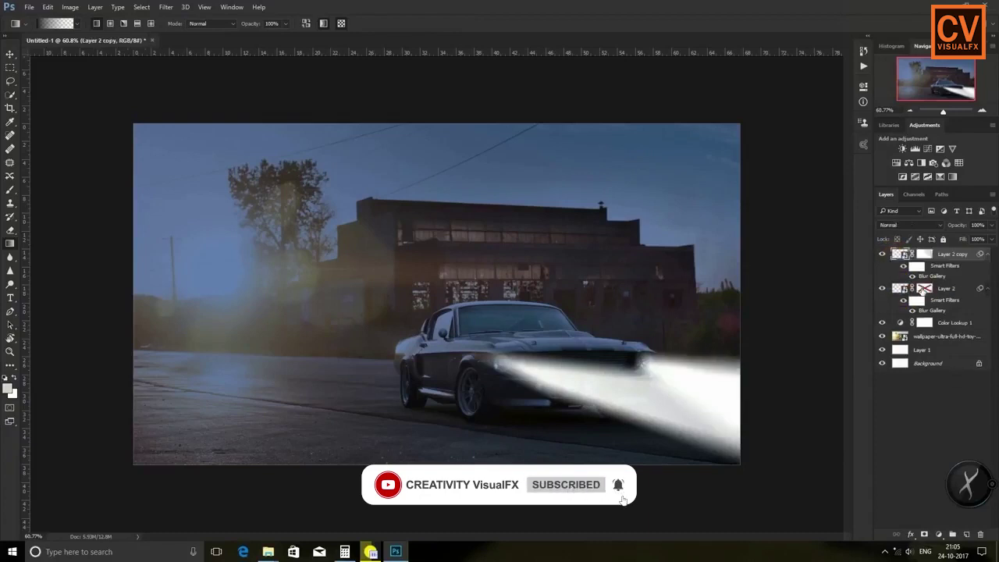
Group Layer 2 and Layer 2 copy together with Layer 2's mask enabled, and collapse the group
{"action": "left_click", "coordinate": [923, 289], "text": "shift"}
{"action": "left_click", "coordinate": [899, 290], "text": "shift"}
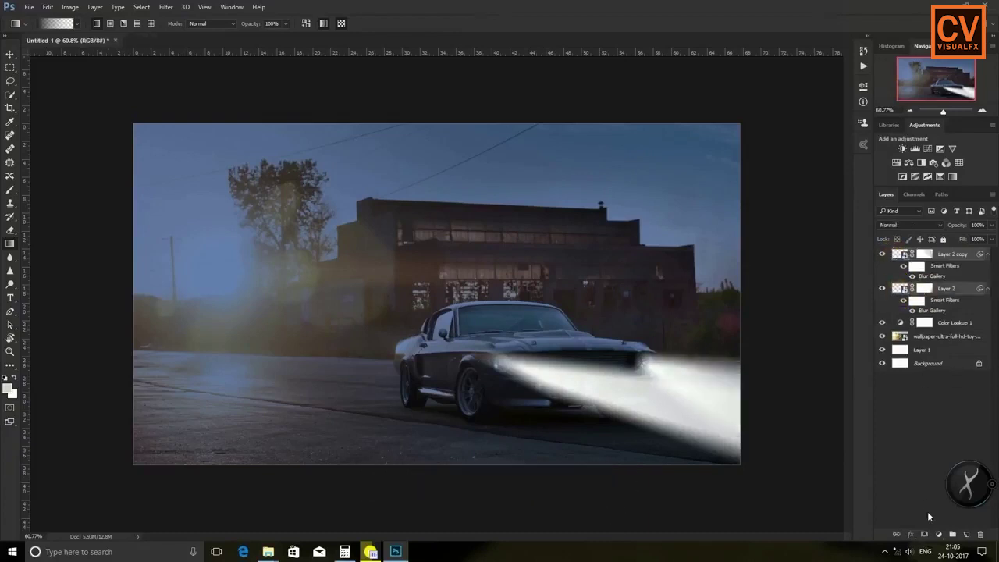
{"action": "left_click", "coordinate": [953, 535]}
{"action": "left_click", "coordinate": [893, 255]}
{"action": "left_click", "coordinate": [893, 255]}
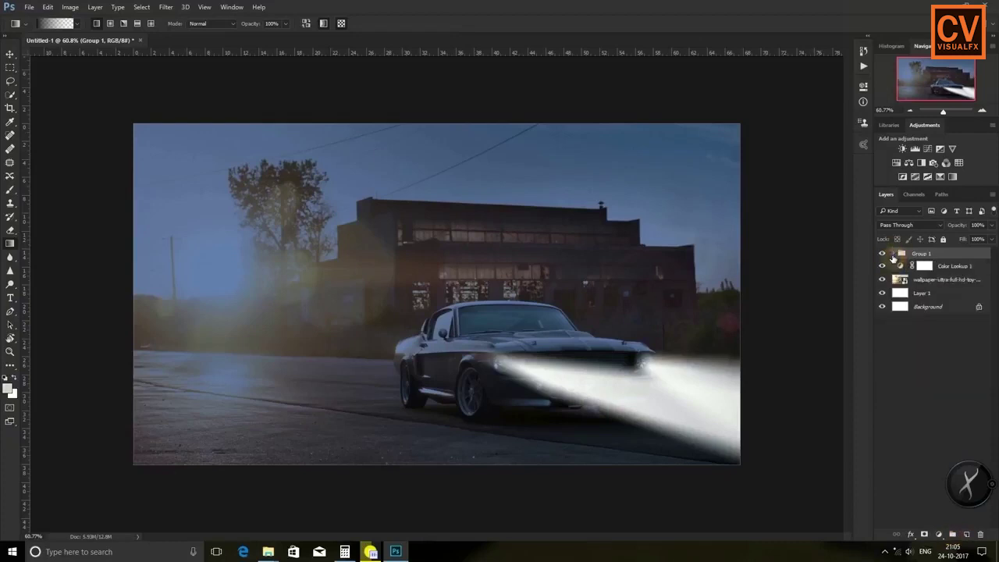
Add a new layer above the beam group and fill it with black
{"action": "left_click", "coordinate": [966, 534]}
{"action": "left_click", "coordinate": [11, 392]}
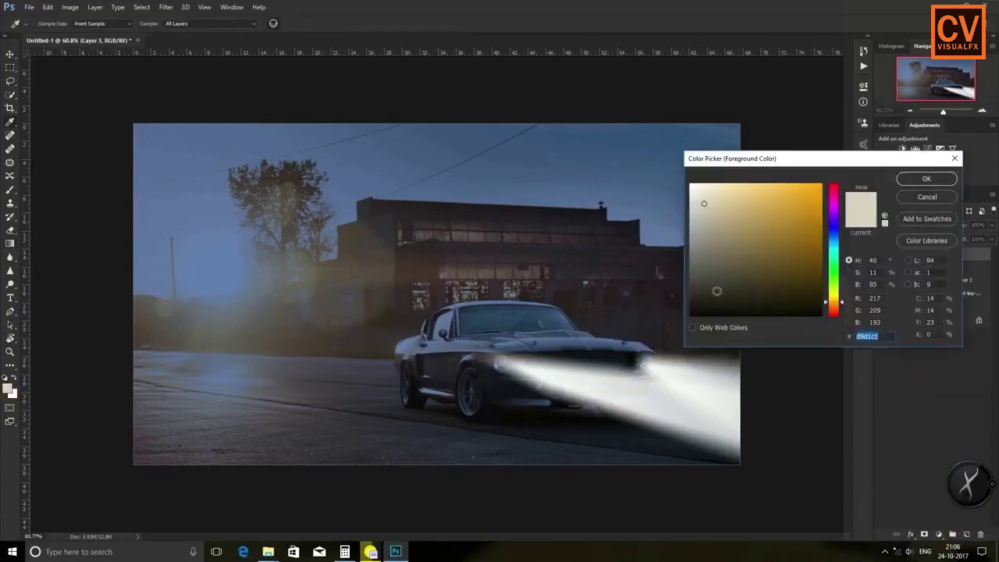
{"action": "left_click", "coordinate": [901, 174]}
{"action": "key", "text": "ctrl+BackSpace"}
{"action": "key", "text": "ctrl+i"}
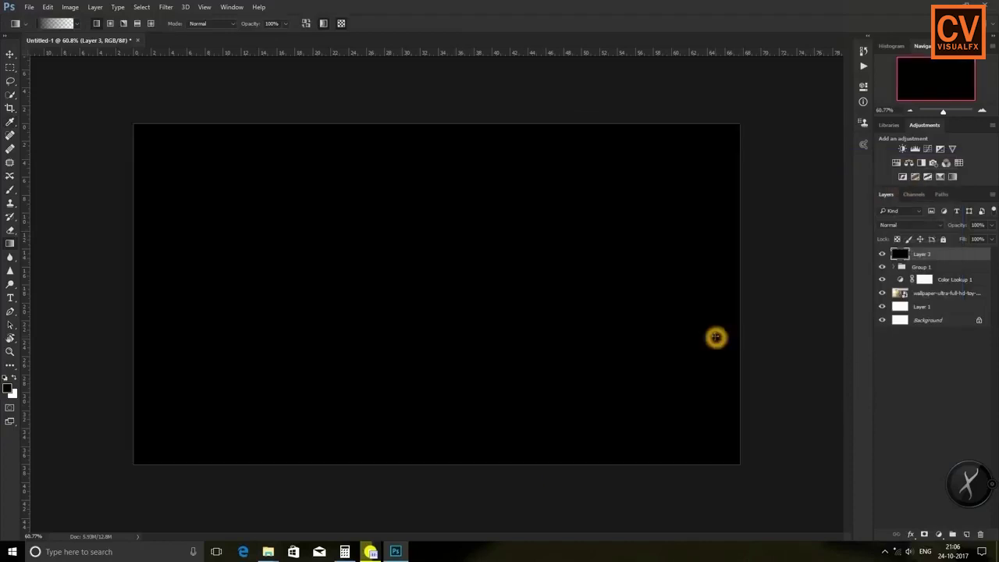
Set the black layer's blend mode to Screen and rename the layer "lens flare"
{"action": "left_click", "coordinate": [926, 226]}
{"action": "left_click", "coordinate": [905, 296]}
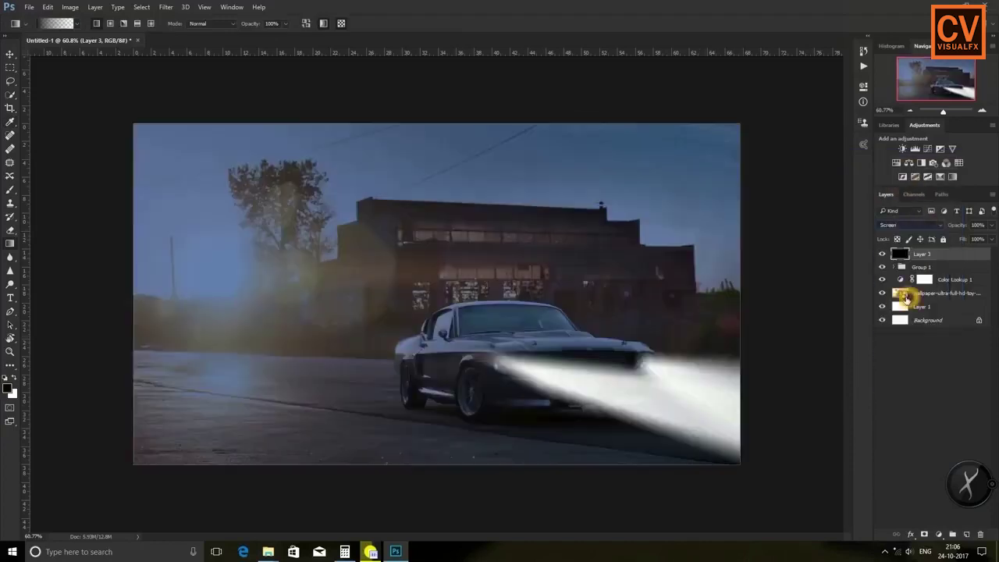
{"action": "double_click", "coordinate": [936, 260]}
{"action": "left_click", "coordinate": [938, 130]}
{"action": "key", "text": "Return"}
{"action": "double_click", "coordinate": [933, 255]}
{"action": "key", "text": "Escape"}
{"action": "double_click", "coordinate": [930, 255]}
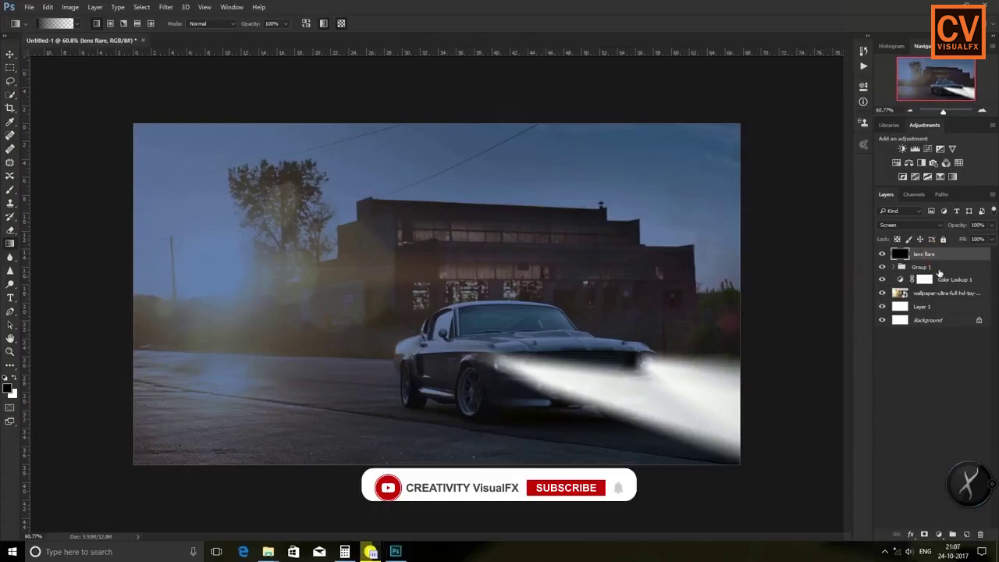
Rename the beam group "headlight" and reselect the lens flare layer
{"action": "double_click", "coordinate": [929, 267]}
{"action": "type", "text": "head"}
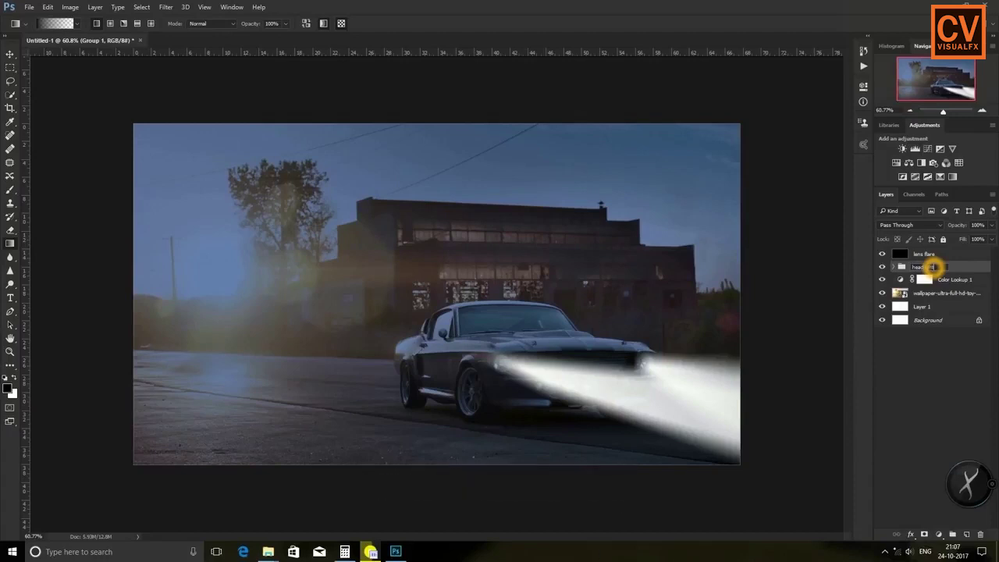
{"action": "left_click", "coordinate": [921, 254]}
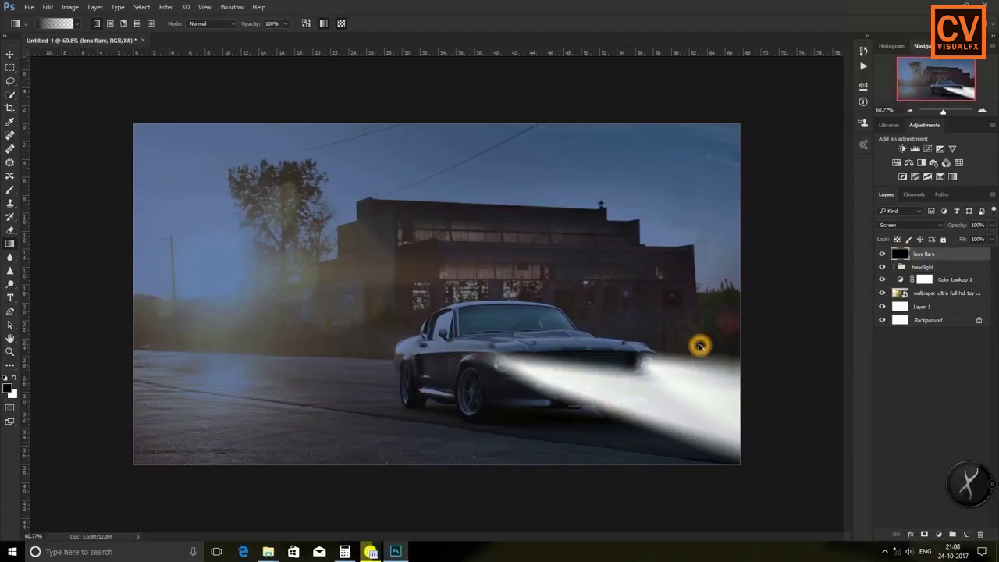
Stamp the visible layers into a new layer and render a Movie Prime lens flare at 70% brightness on the left-hand headlight
{"action": "key", "text": "ctrl+shift+alt+e"}
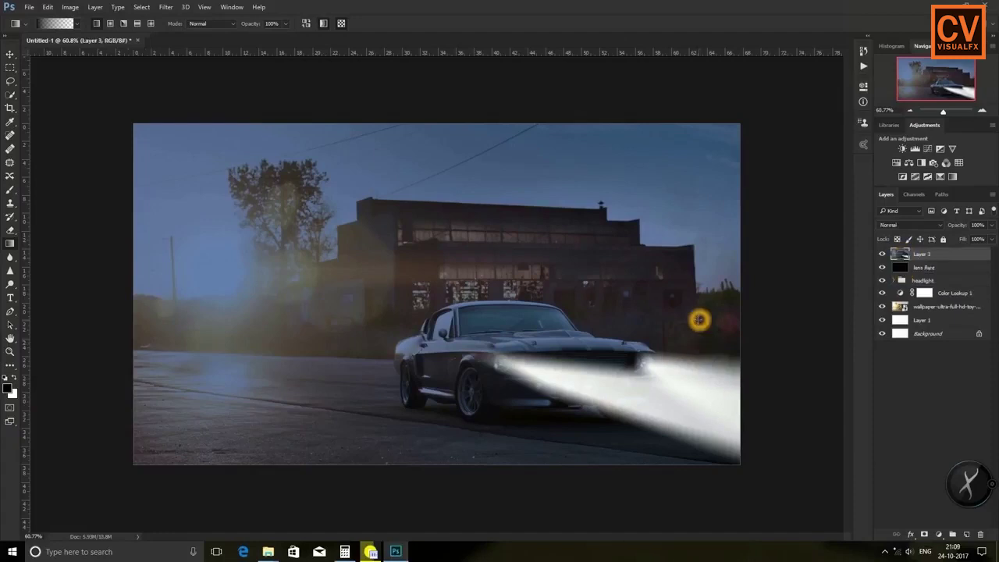
{"action": "left_click", "coordinate": [165, 7]}
{"action": "mouse_move", "coordinate": [301, 180]}
{"action": "left_click", "coordinate": [358, 236]}
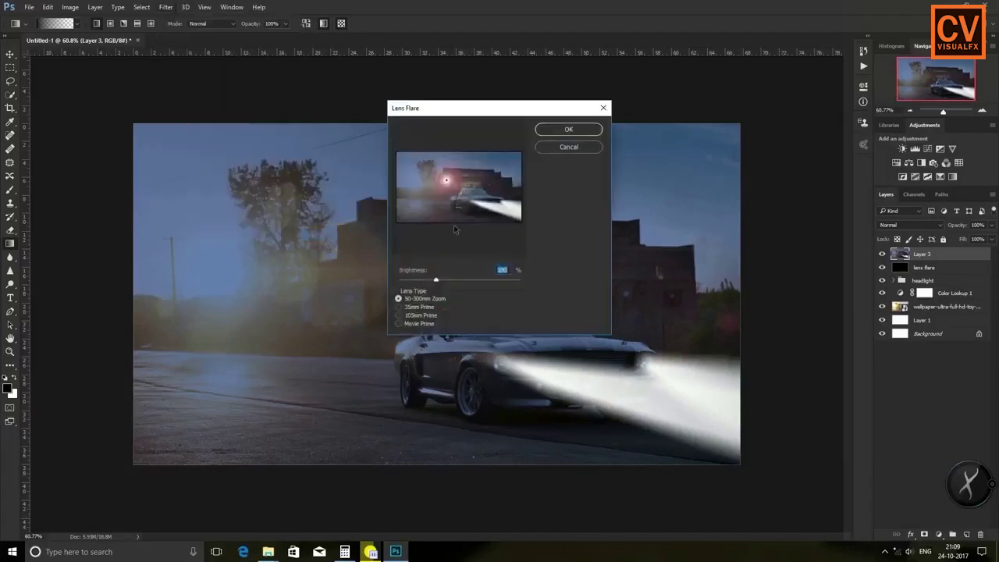
{"action": "left_click_drag", "start_coordinate": [451, 184], "coordinate": [471, 202]}
{"action": "left_click", "coordinate": [399, 323]}
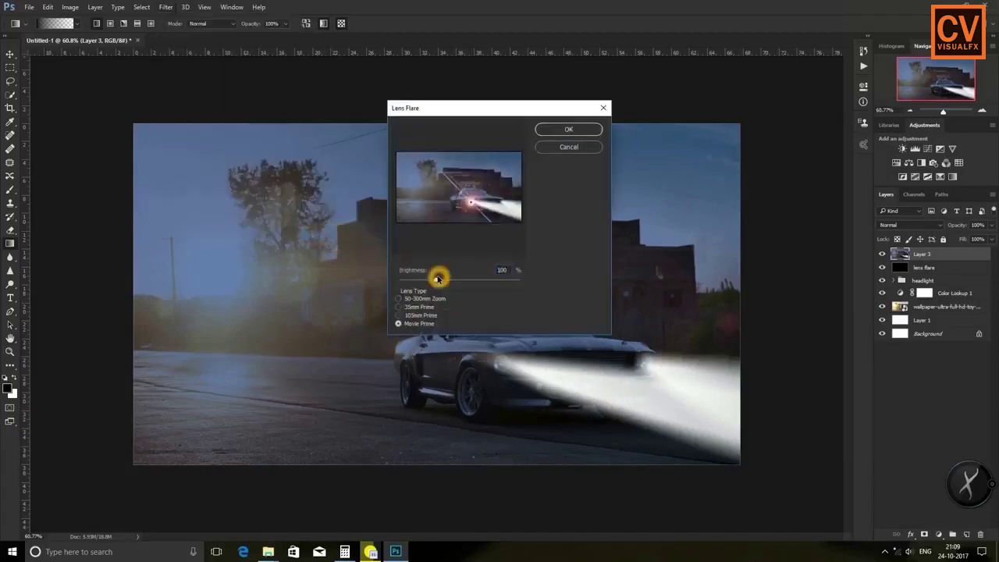
{"action": "left_click_drag", "start_coordinate": [436, 282], "coordinate": [412, 283]}
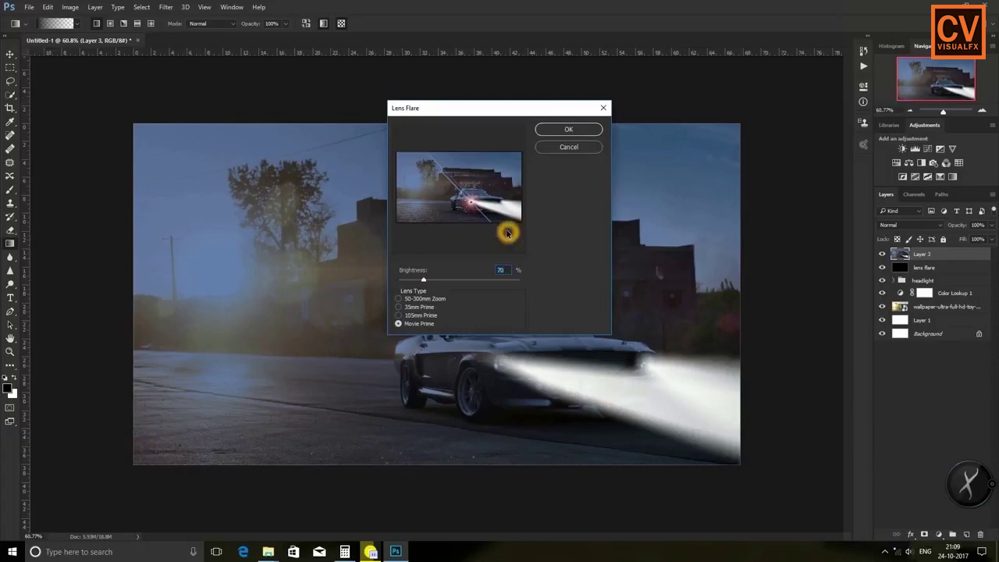
{"action": "key", "text": "Return"}
Delete the stamped layer carrying the trial flare, leaving the black lens flare layer on top
{"action": "left_click_drag", "start_coordinate": [498, 366], "coordinate": [556, 365]}
{"action": "key", "text": "ctrl+z"}
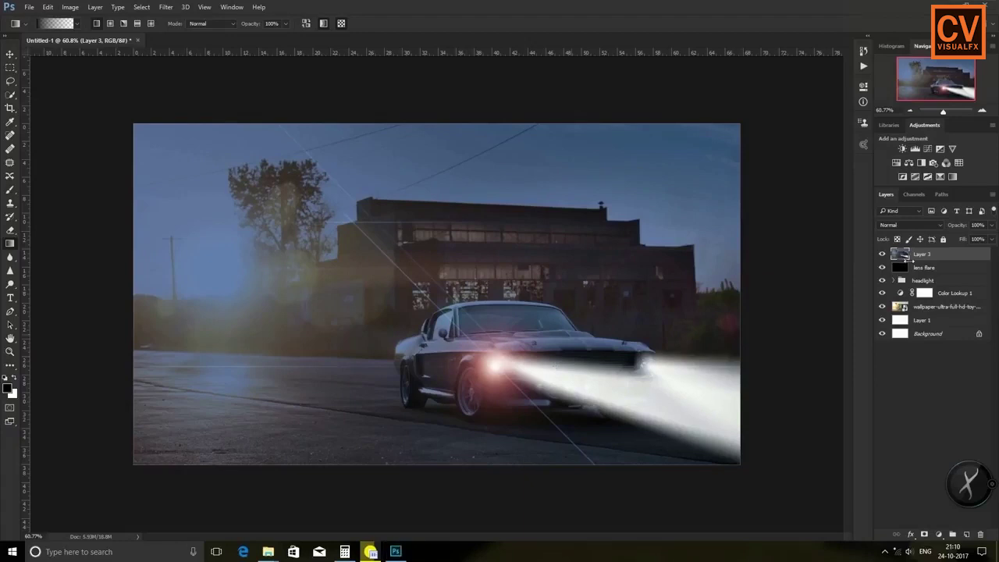
{"action": "left_click", "coordinate": [981, 535]}
{"action": "left_click", "coordinate": [445, 202]}
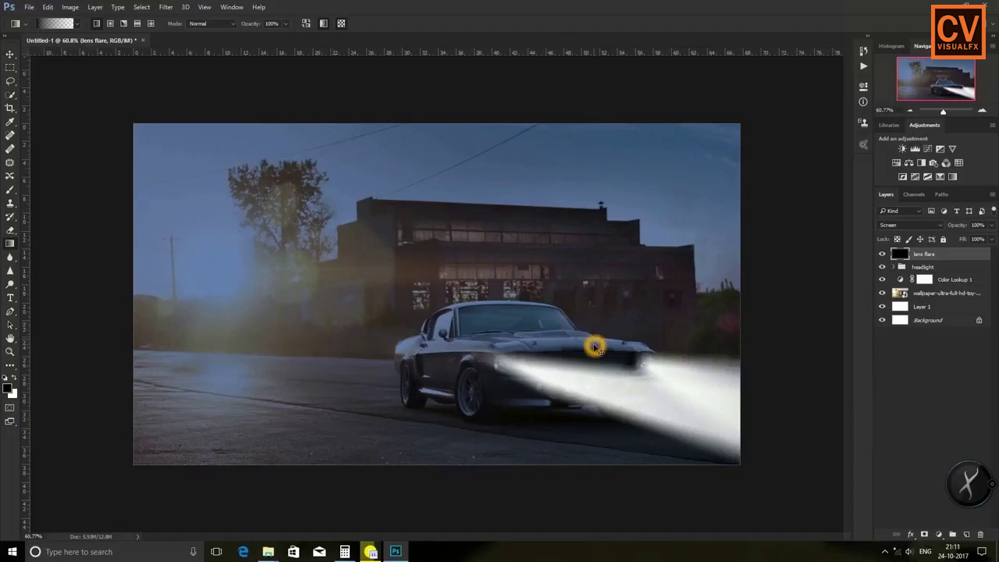
Render the 70% Movie Prime lens flare on the lens flare layer and place a duplicate of it over the right-hand headlight
{"action": "left_click", "coordinate": [166, 7]}
{"action": "mouse_move", "coordinate": [212, 174]}
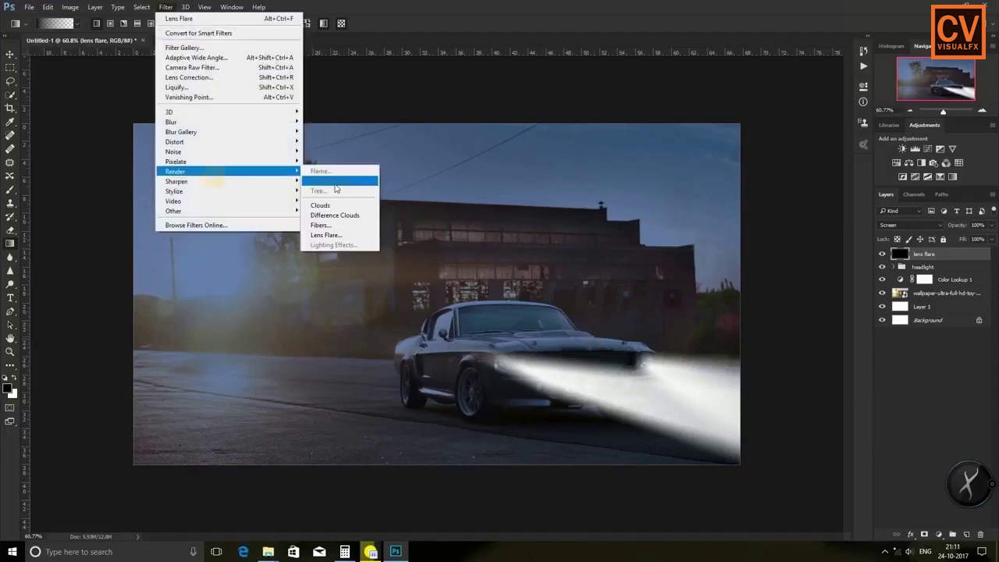
{"action": "left_click", "coordinate": [334, 232]}
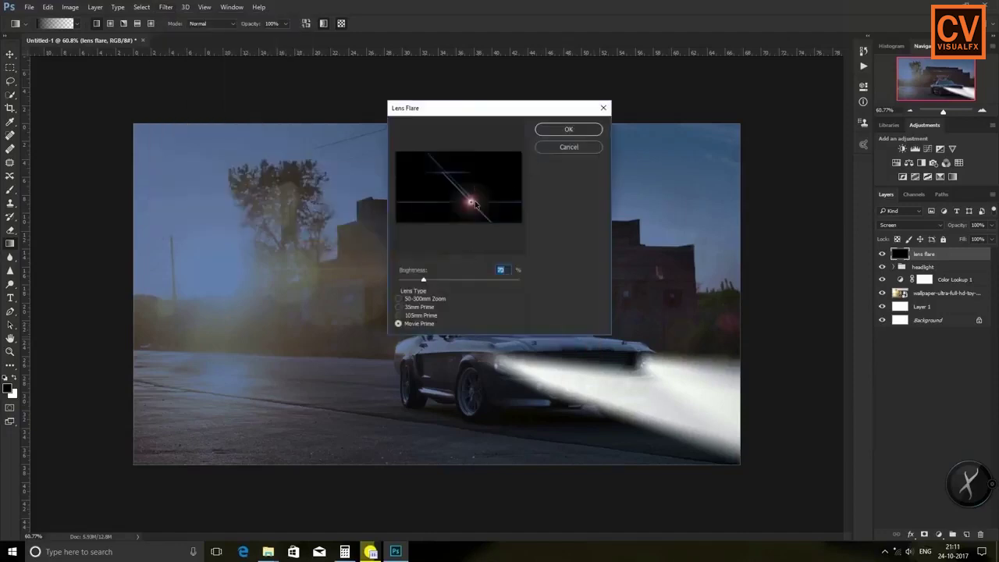
{"action": "left_click", "coordinate": [567, 129]}
{"action": "left_click_drag", "start_coordinate": [502, 363], "coordinate": [649, 362]}
{"action": "key", "text": "ctrl+j"}
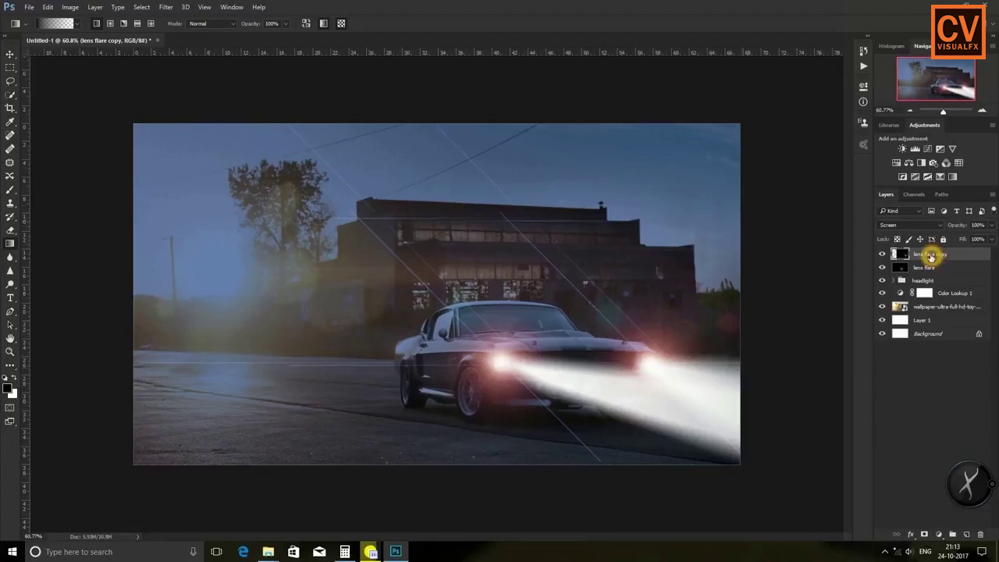
Add another black-filled layer above the flare layers and set its blend mode to Screen
{"action": "left_click", "coordinate": [966, 533]}
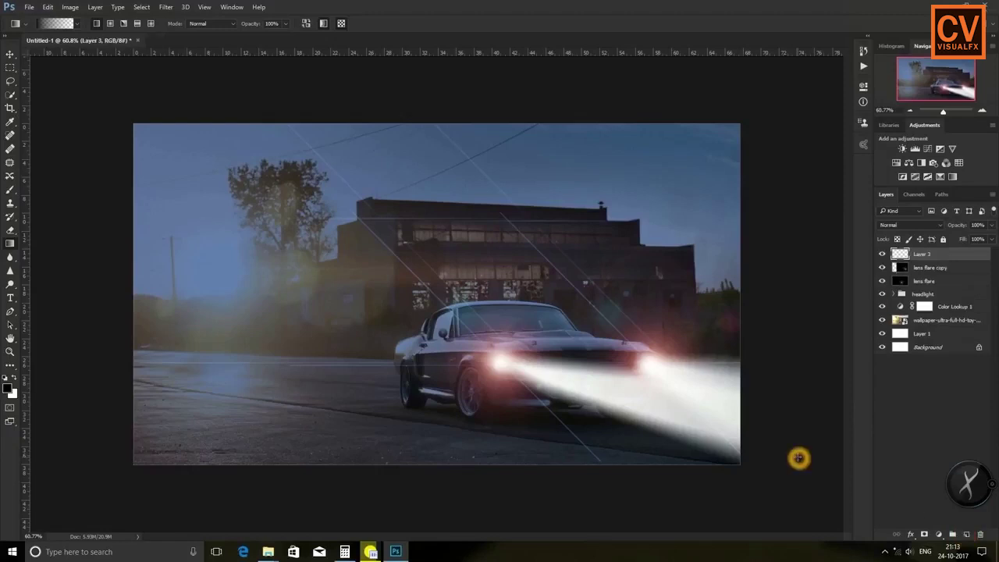
{"action": "key", "text": "alt+BackSpace"}
{"action": "left_click", "coordinate": [166, 7]}
{"action": "left_click", "coordinate": [908, 227]}
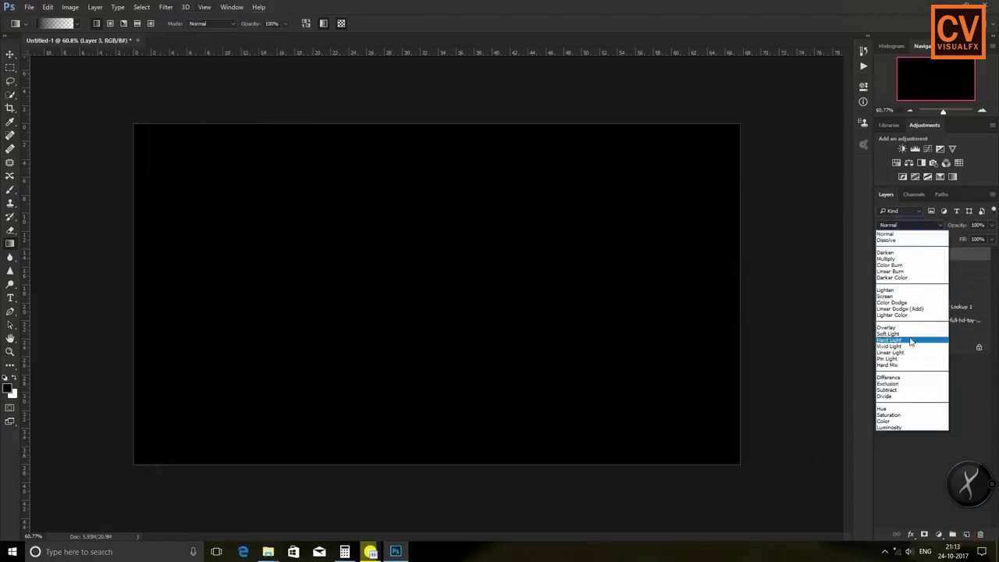
{"action": "left_click", "coordinate": [910, 306]}
Render a white lens flare on the new black layer at the left-hand headlight and move a duplicate onto the right-hand headlight
{"action": "left_click", "coordinate": [167, 7]}
{"action": "mouse_move", "coordinate": [234, 171]}
{"action": "left_click", "coordinate": [344, 234]}
{"action": "left_click", "coordinate": [566, 131]}
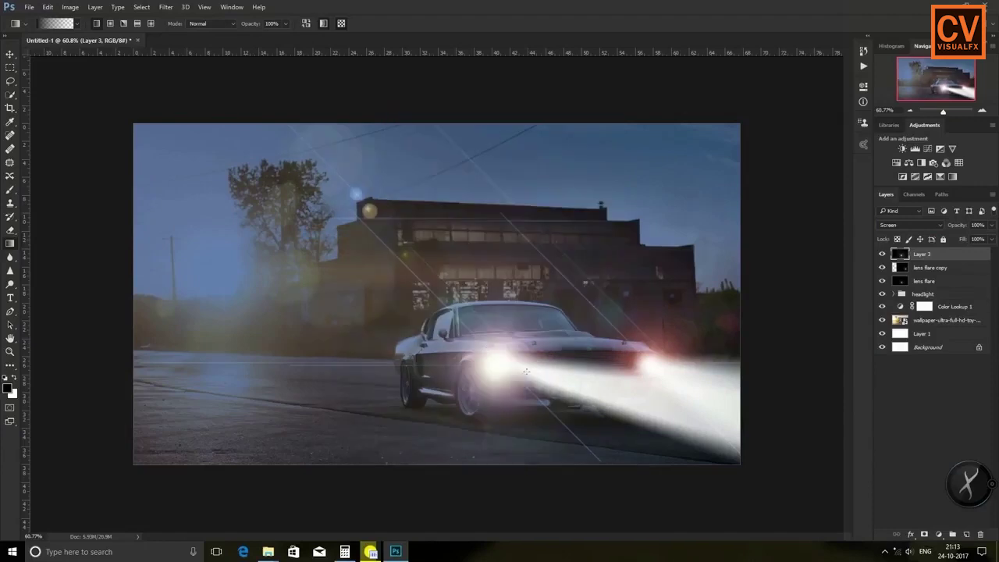
{"action": "key", "text": "ctrl+j"}
{"action": "left_click_drag", "start_coordinate": [507, 363], "coordinate": [654, 359]}
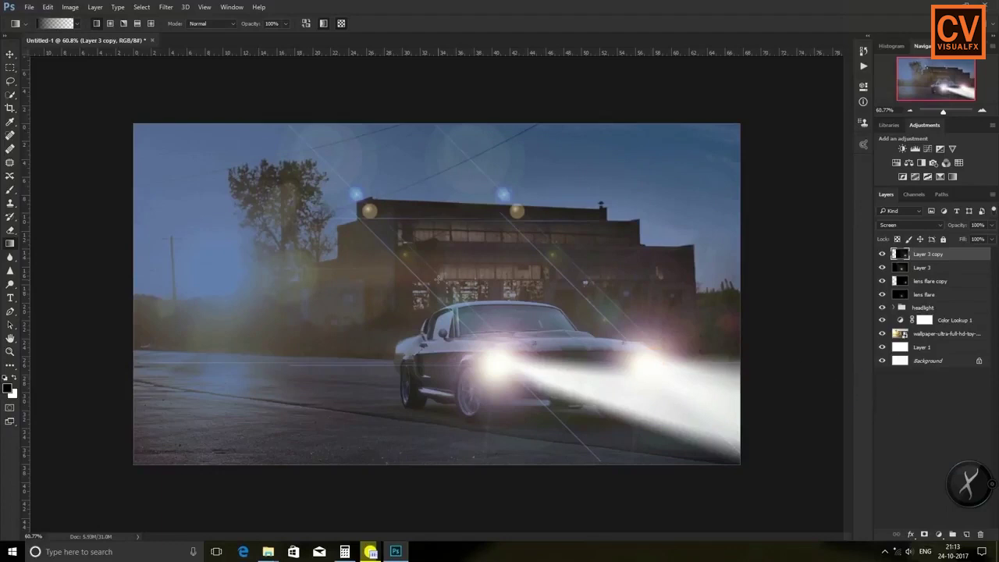
Erase the stray flare spots and streaks over the sky and building on Layer 3 copy with a large soft eraser
{"action": "key", "text": "e"}
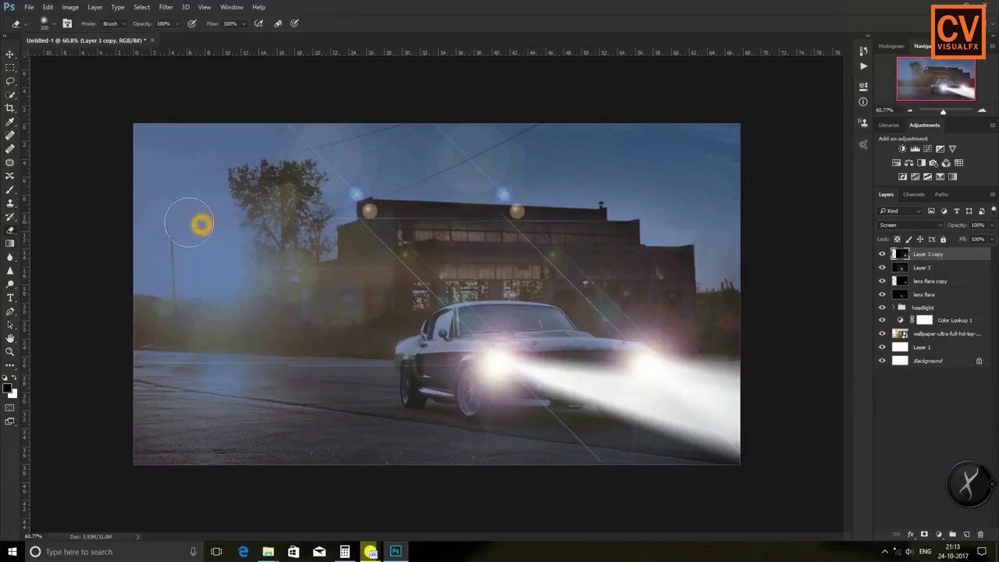
{"action": "key", "text": "bracketright"}
{"action": "key", "text": "bracketright"}
{"action": "right_click", "coordinate": [297, 151]}
{"action": "left_click", "coordinate": [263, 143]}
{"action": "left_click", "coordinate": [345, 144]}
{"action": "mouse_move", "coordinate": [391, 169]}
{"action": "left_mouse_down"}
{"action": "mouse_move", "coordinate": [468, 163]}
{"action": "mouse_move", "coordinate": [307, 237]}
{"action": "mouse_move", "coordinate": [345, 150]}
{"action": "mouse_move", "coordinate": [678, 222]}
{"action": "left_mouse_up"}
Erase the stray flare spots and streaks on Layer 3, using a smaller eraser near the right-hand headlight
{"action": "left_click", "coordinate": [924, 268]}
{"action": "left_click_drag", "start_coordinate": [348, 181], "coordinate": [265, 298]}
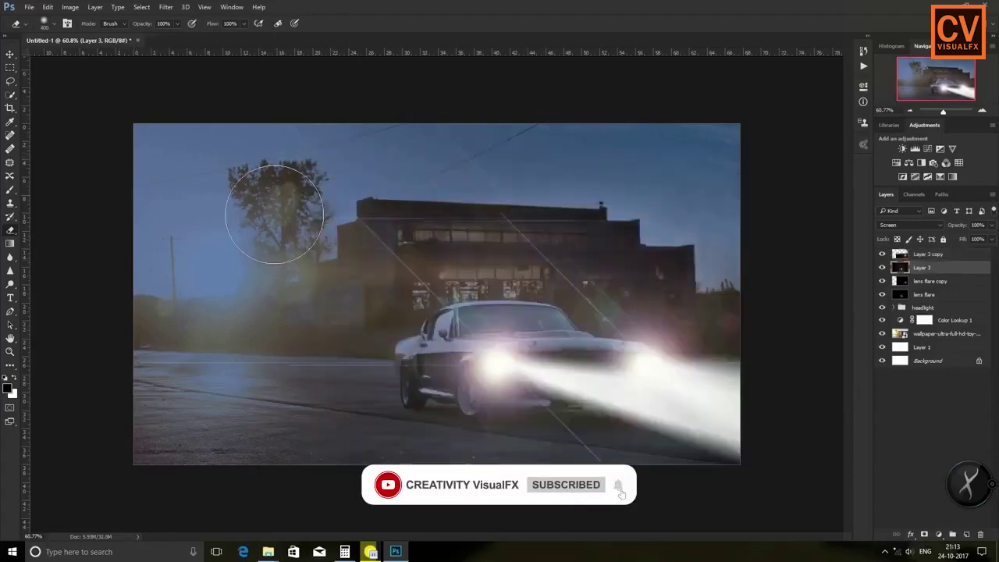
{"action": "left_click", "coordinate": [703, 267]}
{"action": "key", "text": "bracketleft"}
{"action": "key", "text": "bracketleft"}
{"action": "key", "text": "bracketleft"}
{"action": "key", "text": "bracketleft"}
{"action": "key", "text": "bracketleft"}
{"action": "left_click", "coordinate": [619, 332]}
{"action": "left_click", "coordinate": [923, 255], "text": "ctrl"}
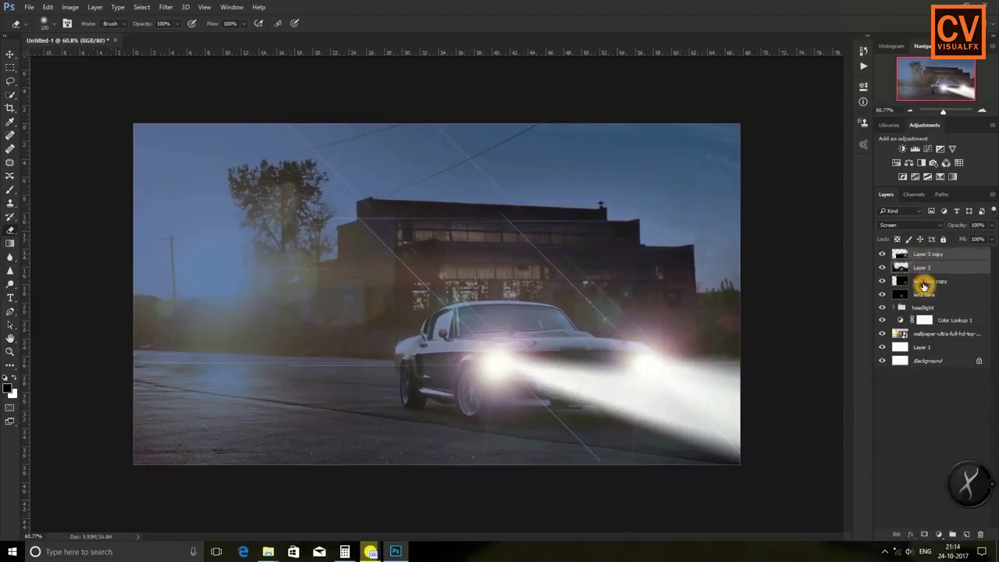
{"action": "key", "text": "ctrl+e"}
{"action": "key", "text": "ctrl+z"}
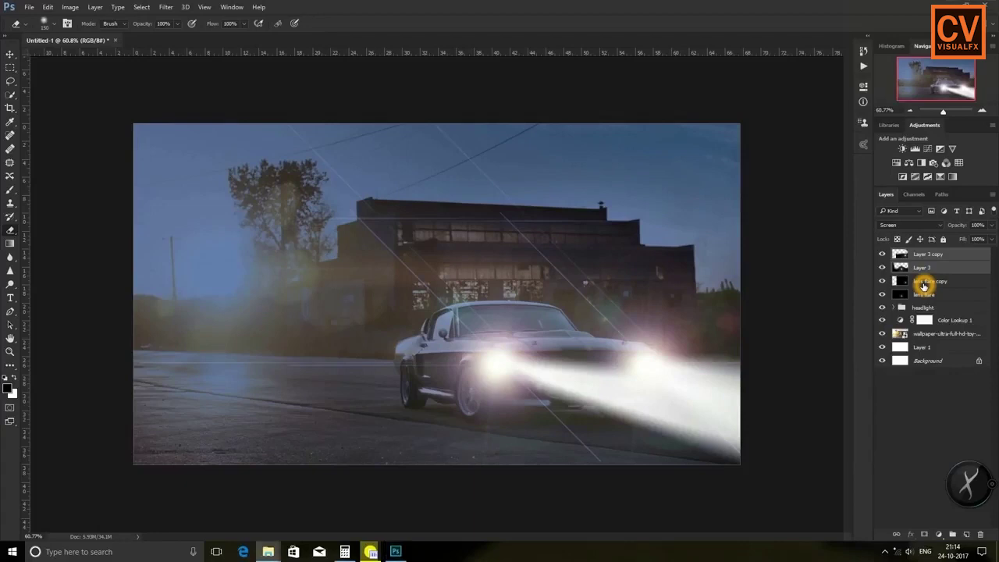
Add a layer mask to Layer 3 copy and another to Layer 3
{"action": "left_click", "coordinate": [936, 254]}
{"action": "left_click", "coordinate": [931, 268]}
{"action": "left_click", "coordinate": [933, 256]}
{"action": "left_click", "coordinate": [925, 534]}
{"action": "left_click", "coordinate": [932, 268]}
{"action": "left_click", "coordinate": [925, 535]}
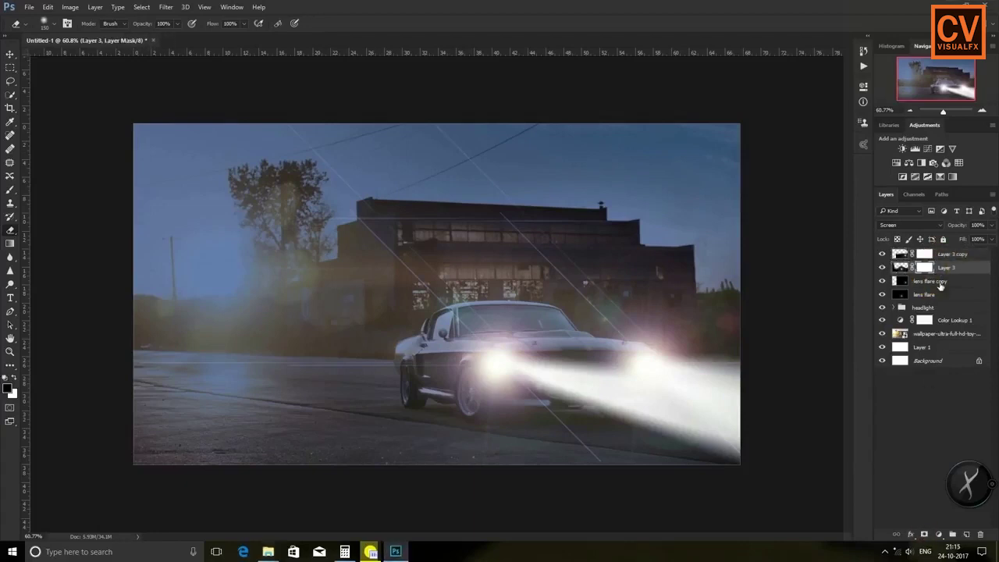
Invert the masks of Layer 3 copy and Layer 3 to black
{"action": "left_click", "coordinate": [926, 257]}
{"action": "key", "text": "ctrl+i"}
{"action": "left_click", "coordinate": [925, 267]}
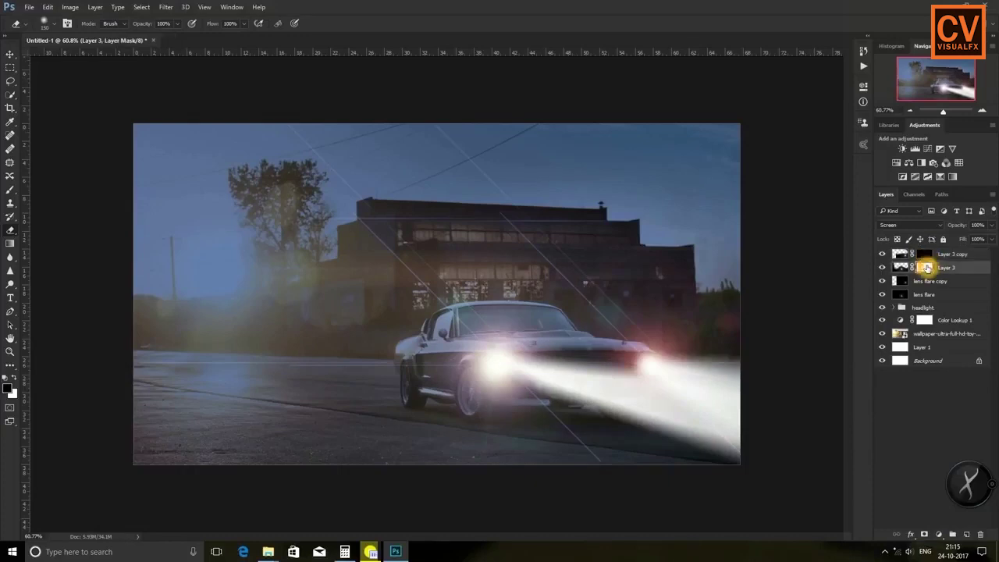
{"action": "key", "text": "ctrl+i"}
Paint white with a soft 300 px brush on both masks, revealing Layer 3 copy's glow at the right-hand headlight and Layer 3's at the left-hand one
{"action": "left_click", "coordinate": [924, 254]}
{"action": "left_click", "coordinate": [10, 189]}
{"action": "right_click", "coordinate": [423, 292]}
{"action": "left_click", "coordinate": [418, 290]}
{"action": "key", "text": "]"}
{"action": "key", "text": "]"}
{"action": "key", "text": "]"}
{"action": "key", "text": "]"}
{"action": "key", "text": "]"}
{"action": "key", "text": "]"}
{"action": "key", "text": "]"}
{"action": "key", "text": "]"}
{"action": "key", "text": "]"}
{"action": "key", "text": "]"}
{"action": "left_click", "coordinate": [646, 367]}
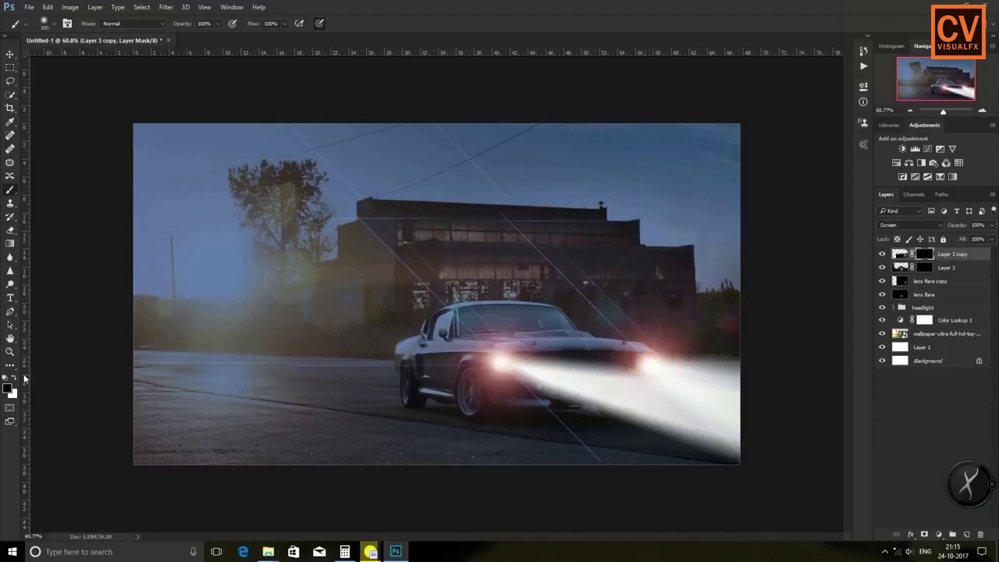
{"action": "left_click", "coordinate": [924, 267]}
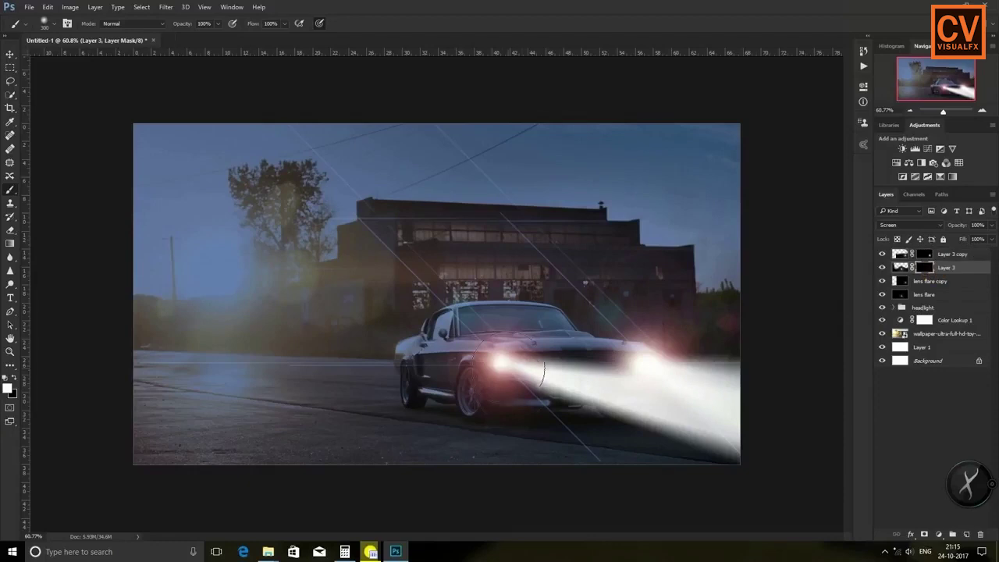
{"action": "left_click", "coordinate": [504, 367]}
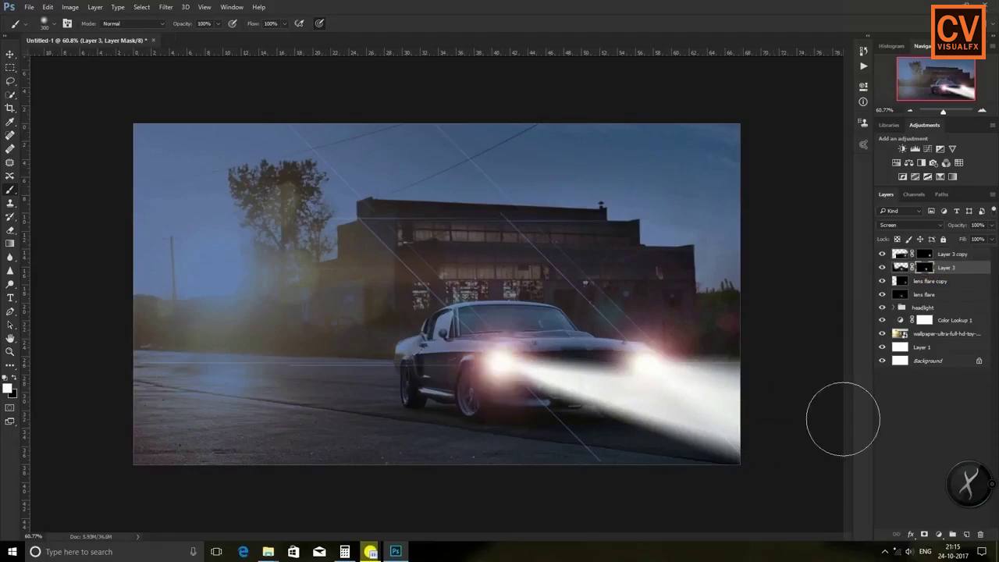
Lower the opacity of Layer 3 copy and Layer 3 to 89% and of the two lens flare layers to 94%
{"action": "key", "text": "bracketleft"}
{"action": "key", "text": "bracketleft"}
{"action": "key", "text": "bracketleft"}
{"action": "key", "text": "bracketleft"}
{"action": "key", "text": "bracketleft"}
{"action": "left_click", "coordinate": [928, 255], "text": "shift"}
{"action": "left_click", "coordinate": [927, 254], "text": "shift"}
{"action": "left_click", "coordinate": [903, 254], "text": "shift"}
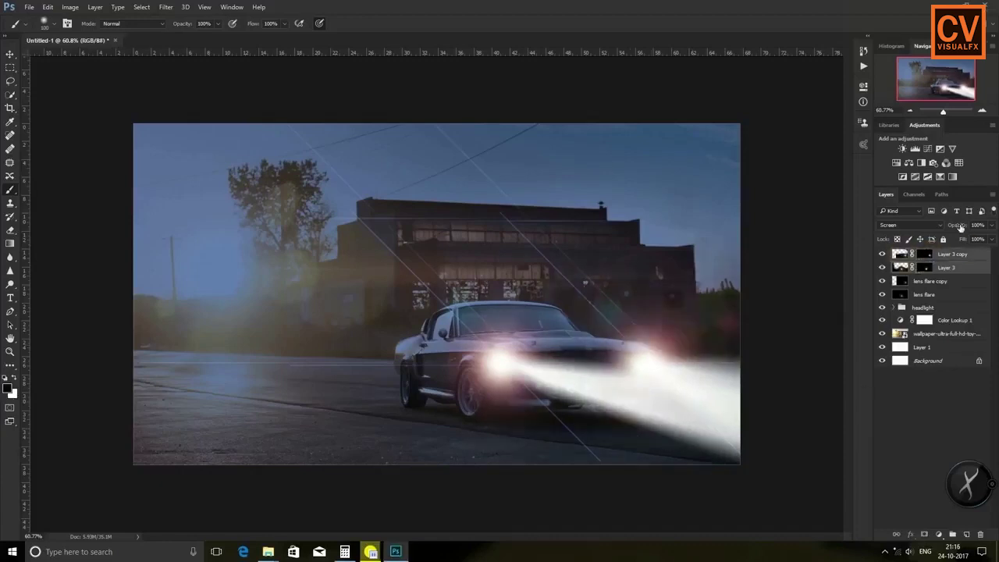
{"action": "left_click_drag", "start_coordinate": [942, 226], "coordinate": [949, 226]}
{"action": "left_click", "coordinate": [935, 282]}
{"action": "left_click", "coordinate": [929, 294], "text": "shift"}
Lower the opacity of the headlight group to 89%
{"action": "left_click", "coordinate": [930, 322]}
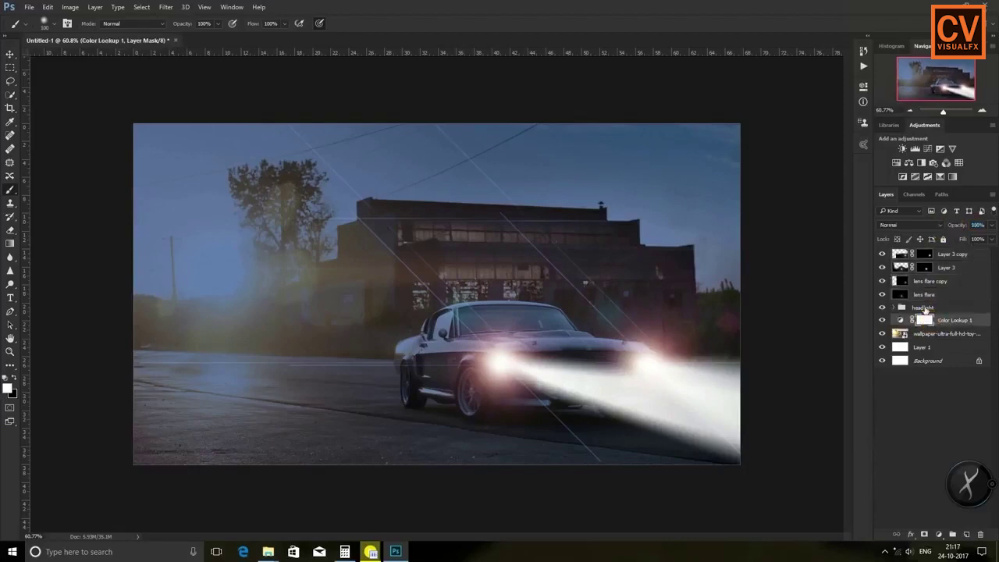
{"action": "left_click", "coordinate": [940, 307]}
{"action": "left_click_drag", "start_coordinate": [979, 226], "coordinate": [951, 229]}
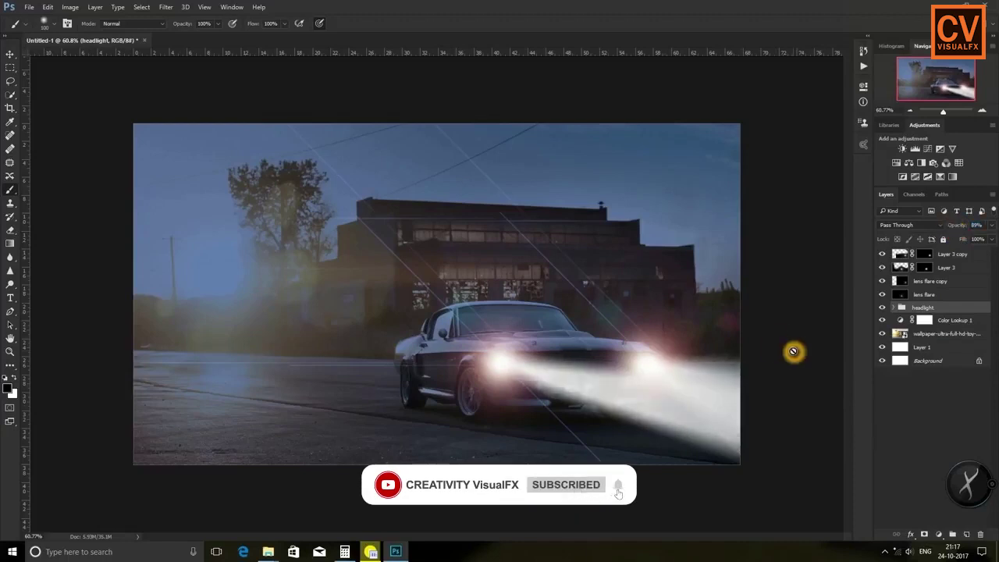
{"action": "left_click", "coordinate": [821, 382]}
{"action": "left_click", "coordinate": [483, 209]}
Add a new layer on top and draw a wide elliptical selection on the road where the light beam ends
{"action": "left_click", "coordinate": [964, 257]}
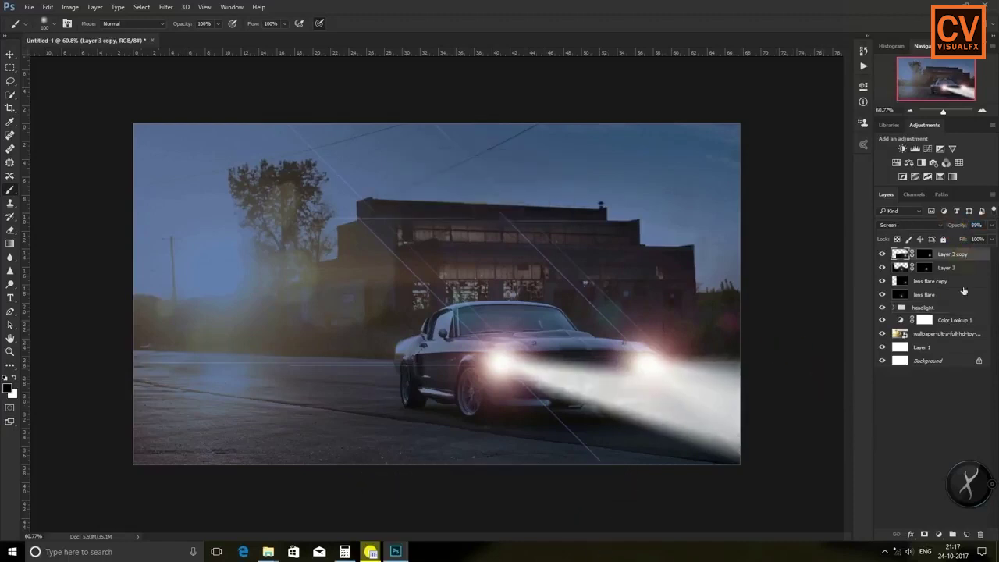
{"action": "left_click", "coordinate": [965, 535]}
{"action": "left_click", "coordinate": [11, 68]}
{"action": "left_click", "coordinate": [50, 81]}
{"action": "left_click_drag", "start_coordinate": [578, 477], "coordinate": [791, 421]}
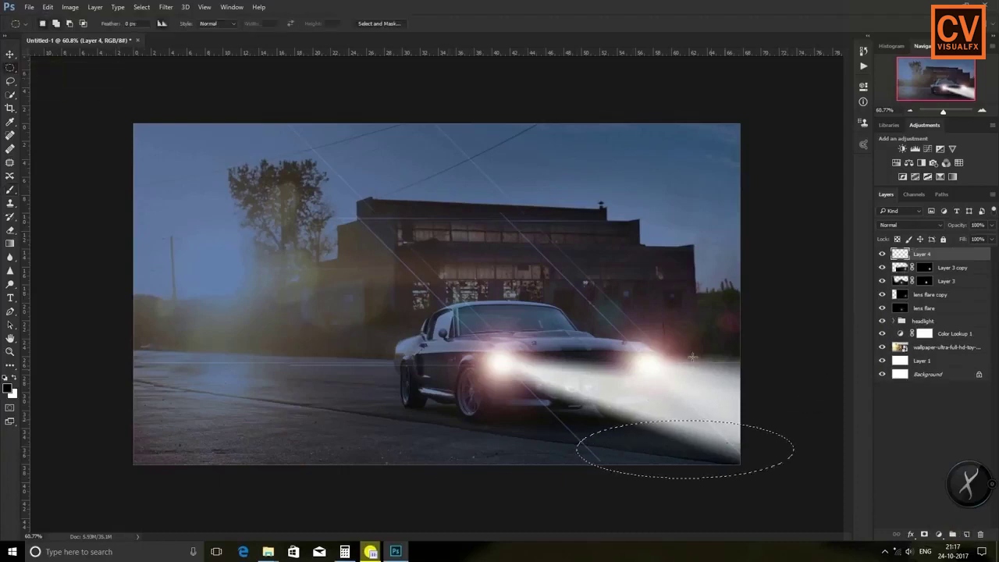
Feather the elliptical selection by 5 pixels and fill it with the white background color
{"action": "left_click", "coordinate": [141, 7]}
{"action": "mouse_move", "coordinate": [156, 142]}
{"action": "left_click", "coordinate": [299, 187]}
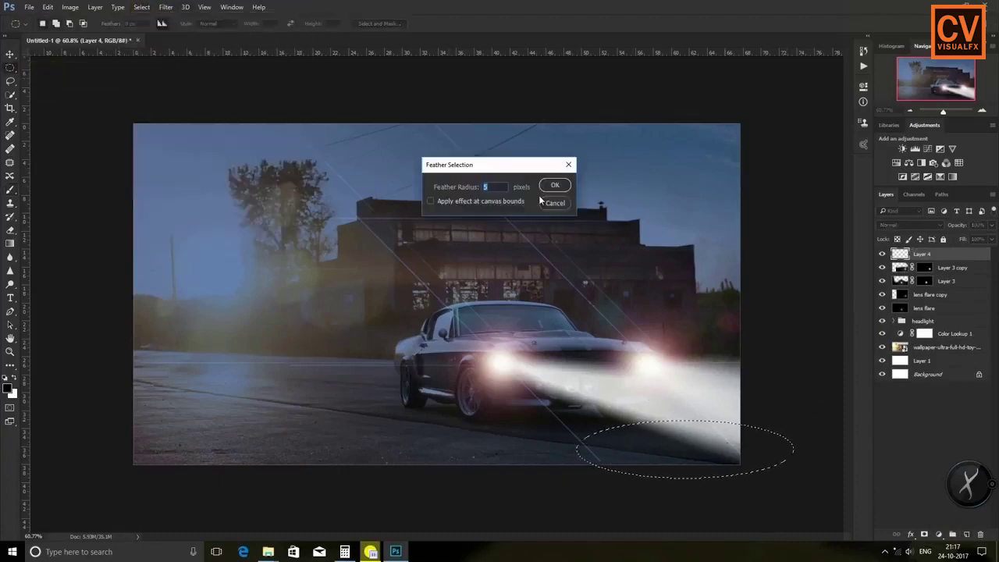
{"action": "key", "text": "Return"}
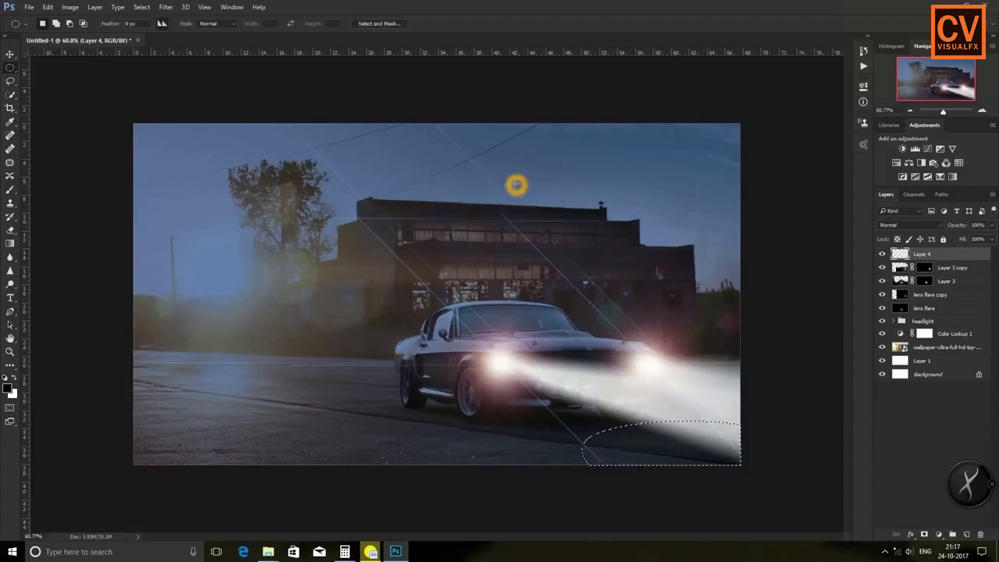
{"action": "key", "text": "ctrl+BackSpace"}
Set the white ellipse layer's blend mode to Overlay, clear the selection and compare the layer hidden and shown
{"action": "left_click", "coordinate": [929, 225]}
{"action": "left_click", "coordinate": [768, 290]}
{"action": "left_click", "coordinate": [769, 290]}
{"action": "left_click", "coordinate": [915, 227]}
{"action": "left_click", "coordinate": [940, 326]}
{"action": "left_click_drag", "start_coordinate": [623, 451], "coordinate": [684, 455]}
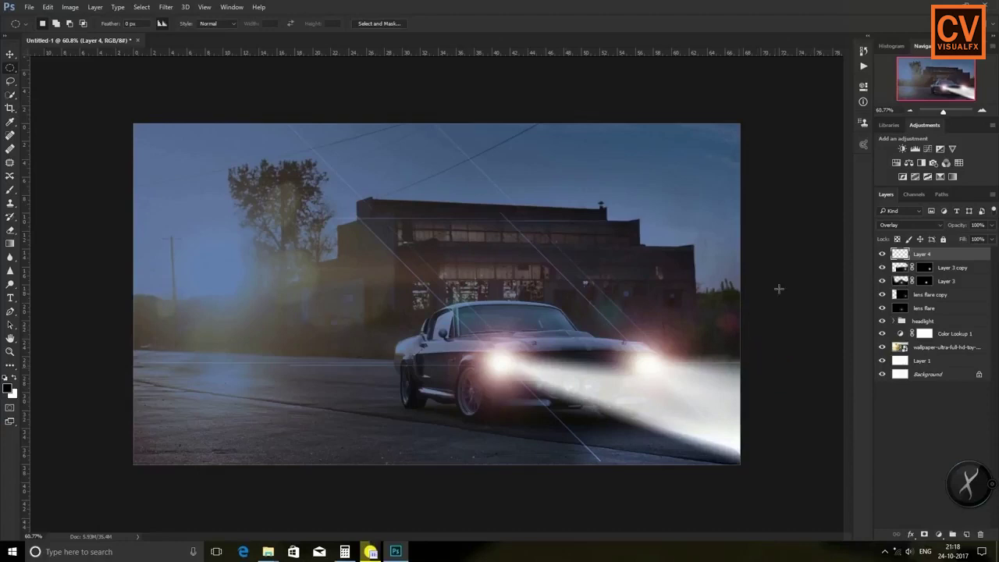
{"action": "mouse_move", "coordinate": [883, 264]}
{"action": "left_mouse_down"}
{"action": "mouse_move", "coordinate": [882, 334]}
{"action": "mouse_move", "coordinate": [882, 255]}
{"action": "left_mouse_up"}
Add a layer mask to each of the two lens flare layers
{"action": "left_click", "coordinate": [923, 296]}
{"action": "left_click", "coordinate": [923, 309], "text": "shift"}
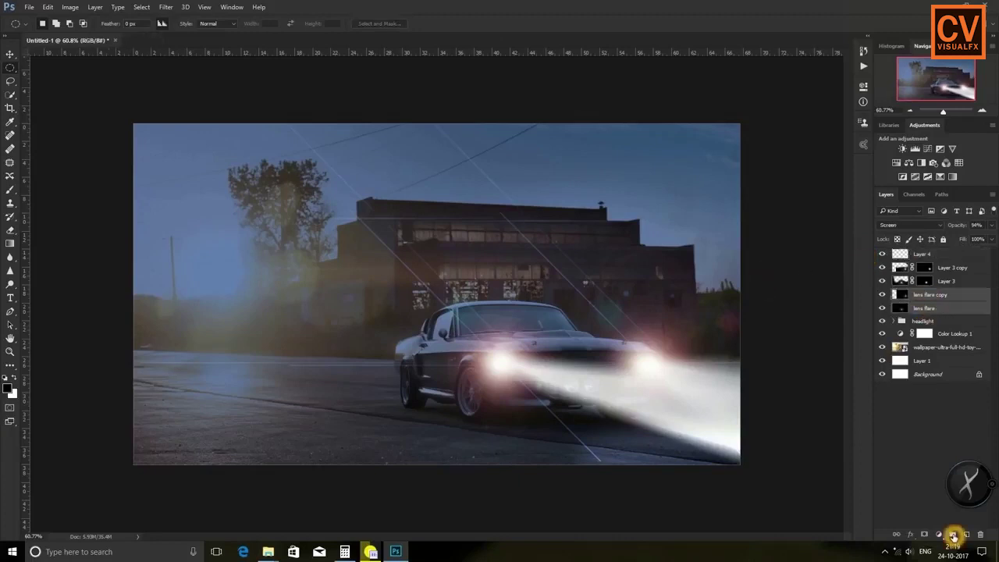
{"action": "left_click", "coordinate": [975, 294]}
{"action": "left_click", "coordinate": [924, 533]}
{"action": "left_click", "coordinate": [936, 309]}
{"action": "left_click", "coordinate": [924, 534]}
Mask out the diagonal streak over the sky and building on the lens flare copy layer with a 400 px black brush
{"action": "left_click", "coordinate": [924, 294]}
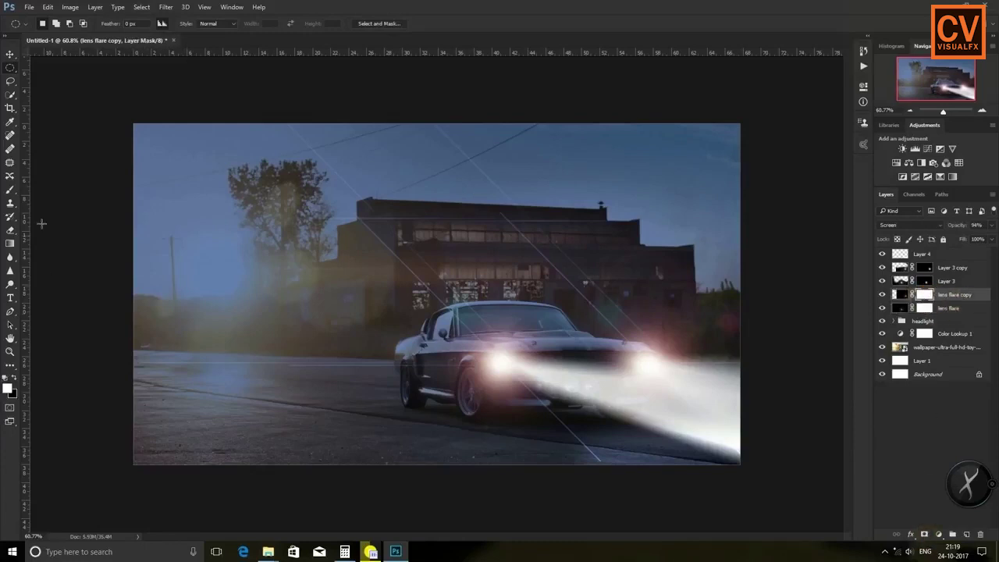
{"action": "key", "text": "b"}
{"action": "key", "text": "bracketright"}
{"action": "key", "text": "bracketright"}
{"action": "key", "text": "bracketright"}
{"action": "key", "text": "bracketleft"}
{"action": "left_click", "coordinate": [14, 378]}
{"action": "left_click_drag", "start_coordinate": [263, 146], "coordinate": [370, 240]}
{"action": "left_click", "coordinate": [534, 234]}
{"action": "mouse_move", "coordinate": [534, 234]}
{"action": "left_mouse_down"}
{"action": "mouse_move", "coordinate": [568, 199]}
{"action": "mouse_move", "coordinate": [590, 249]}
{"action": "mouse_move", "coordinate": [453, 175]}
{"action": "left_mouse_up"}
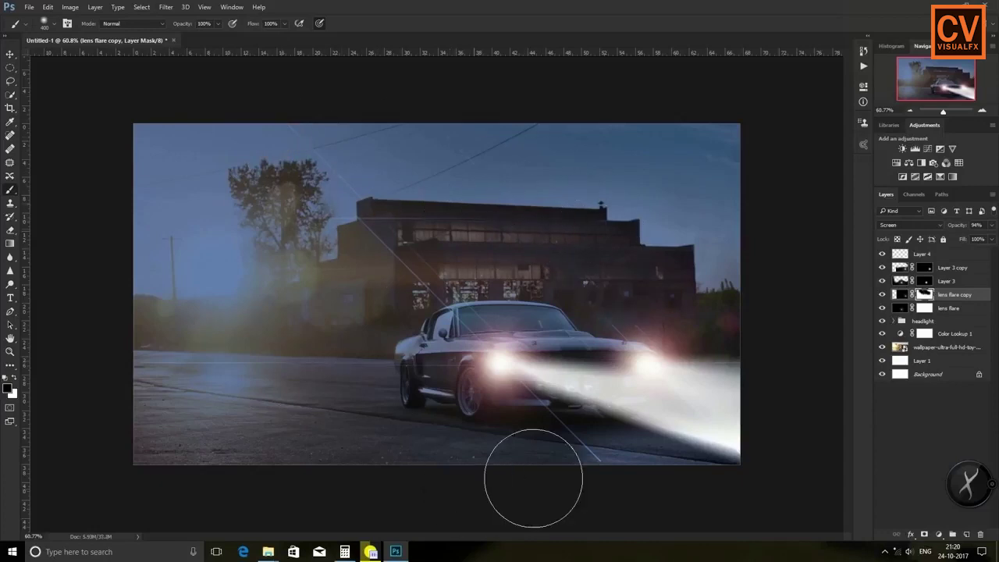
Set the brush to 71% opacity and 79% flow and paint out the streaks and haze on the lens flare layer's mask
{"action": "left_click_drag", "start_coordinate": [182, 24], "coordinate": [180, 27]}
{"action": "left_click_drag", "start_coordinate": [247, 27], "coordinate": [236, 26]}
{"action": "left_click", "coordinate": [925, 308]}
{"action": "mouse_move", "coordinate": [408, 243]}
{"action": "left_mouse_down"}
{"action": "mouse_move", "coordinate": [378, 160]}
{"action": "mouse_move", "coordinate": [285, 396]}
{"action": "mouse_move", "coordinate": [152, 392]}
{"action": "left_mouse_up"}
{"action": "left_click_drag", "start_coordinate": [206, 325], "coordinate": [199, 433]}
{"action": "mouse_move", "coordinate": [515, 468]}
{"action": "left_mouse_down"}
{"action": "mouse_move", "coordinate": [690, 419]}
{"action": "mouse_move", "coordinate": [567, 424]}
{"action": "left_mouse_up"}
{"action": "mouse_move", "coordinate": [446, 289]}
{"action": "left_mouse_down"}
{"action": "mouse_move", "coordinate": [468, 279]}
{"action": "mouse_move", "coordinate": [588, 281]}
{"action": "left_mouse_up"}
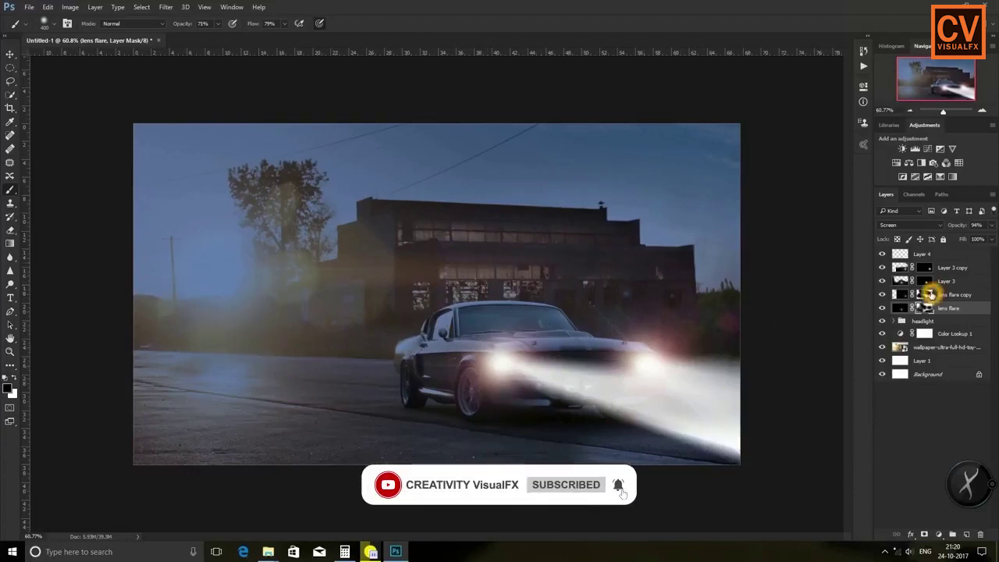
Paint away the remaining faint streaks over the building's right side on the lens flare copy mask
{"action": "left_click", "coordinate": [929, 294]}
{"action": "left_click_drag", "start_coordinate": [629, 283], "coordinate": [680, 203]}
{"action": "left_click_drag", "start_coordinate": [556, 200], "coordinate": [565, 223]}
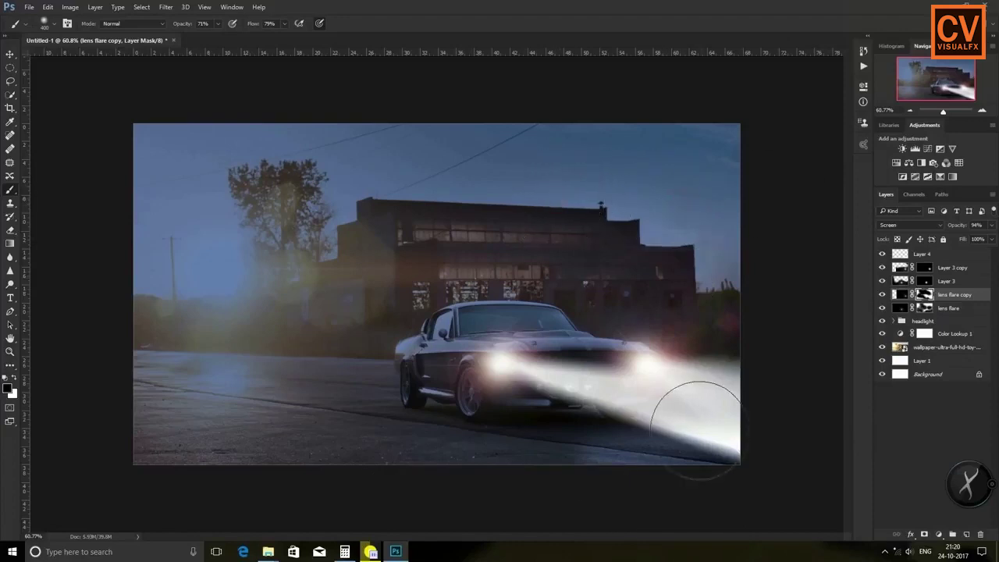